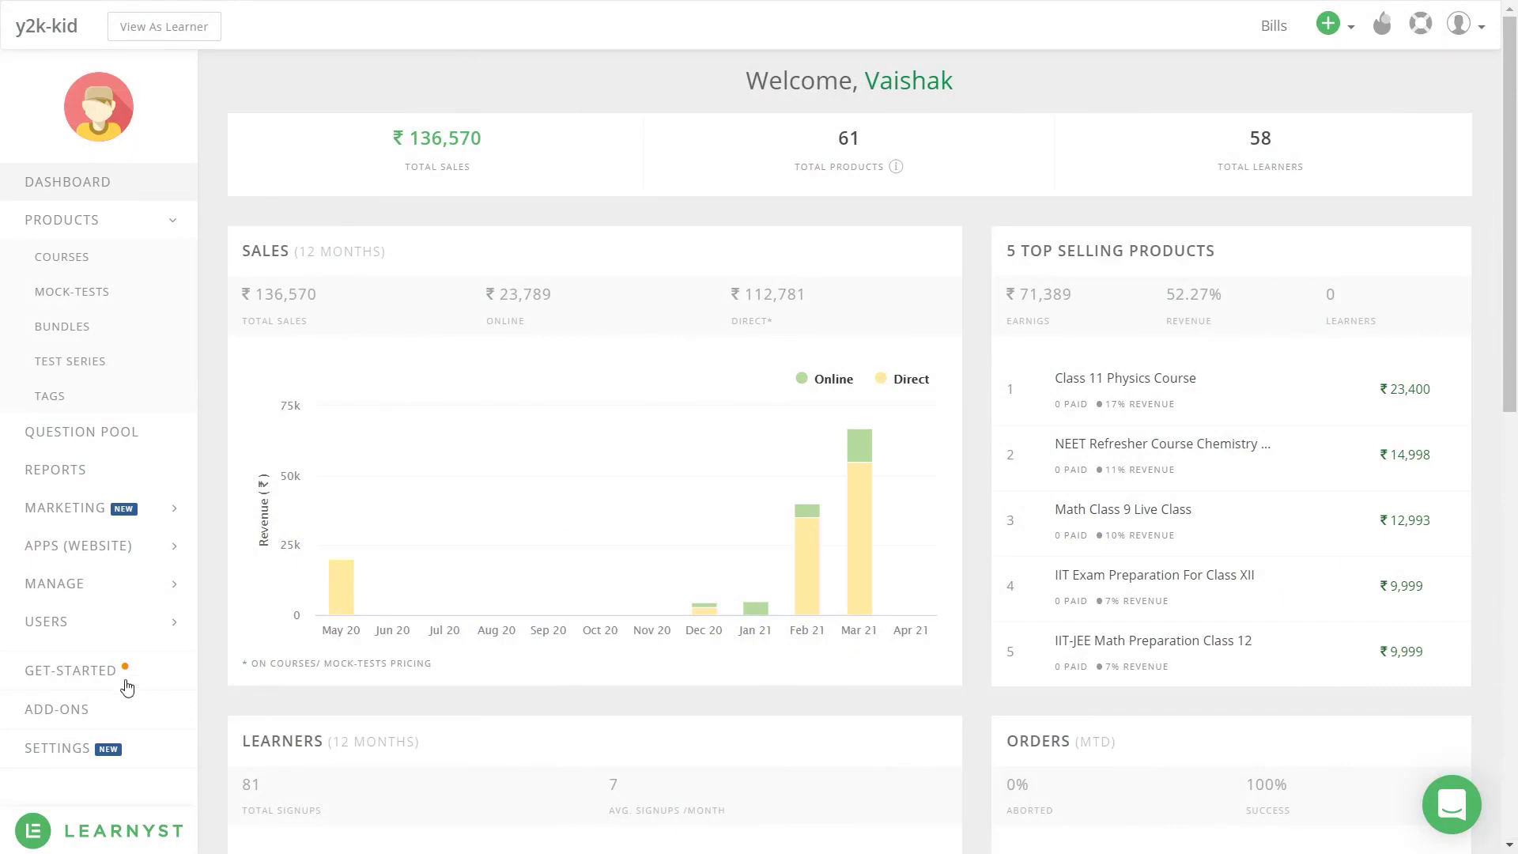
# Go to USERS > SUB-ADMINS and start a new sub-admin with ADD SUB-ADMIN.
pyautogui.click(86, 623)
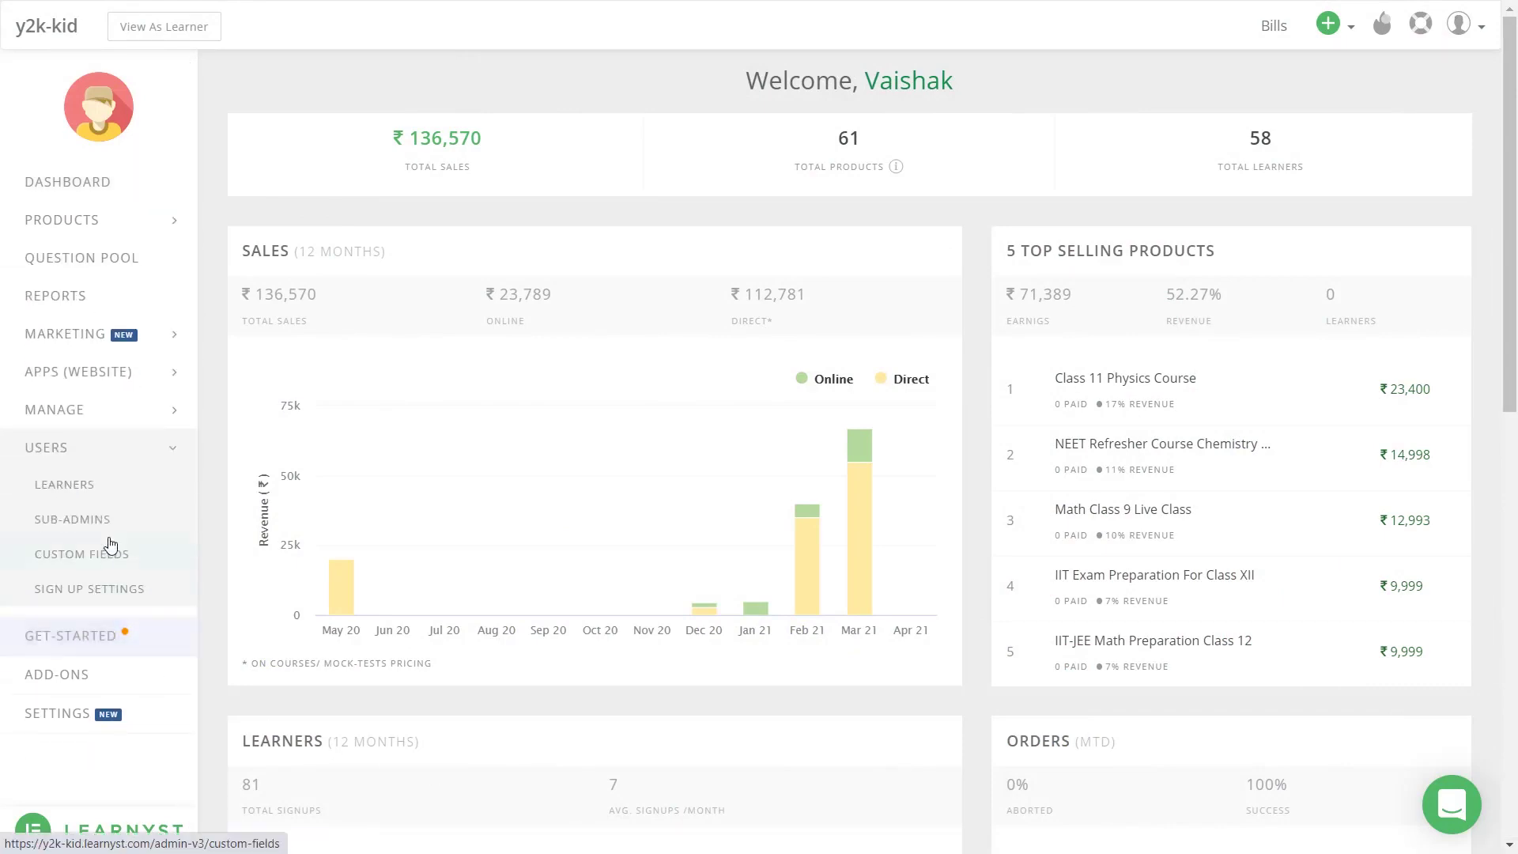
pyautogui.click(128, 527)
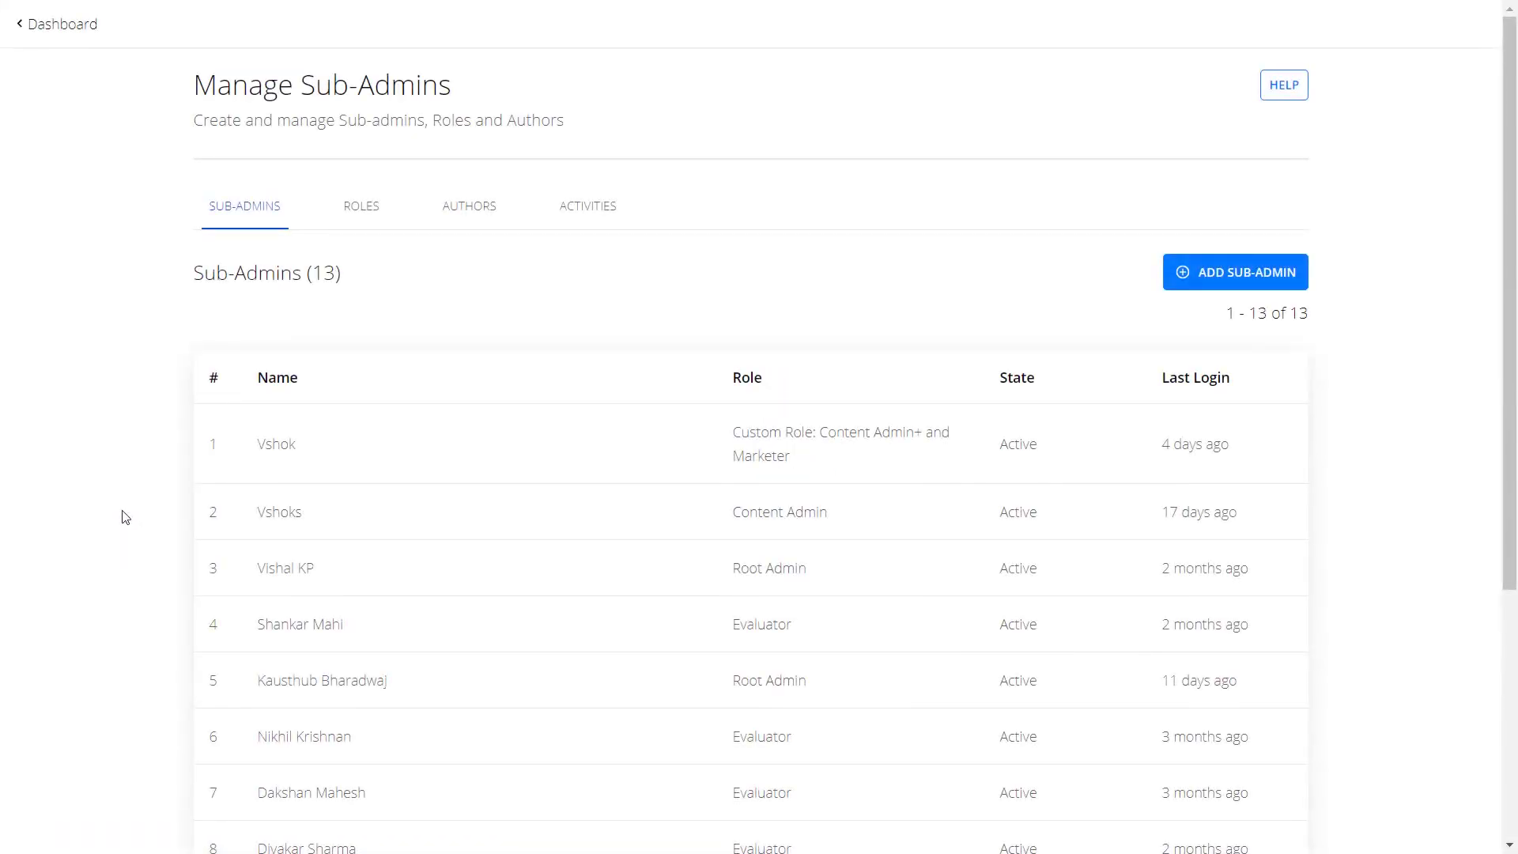
pyautogui.click(1212, 282)
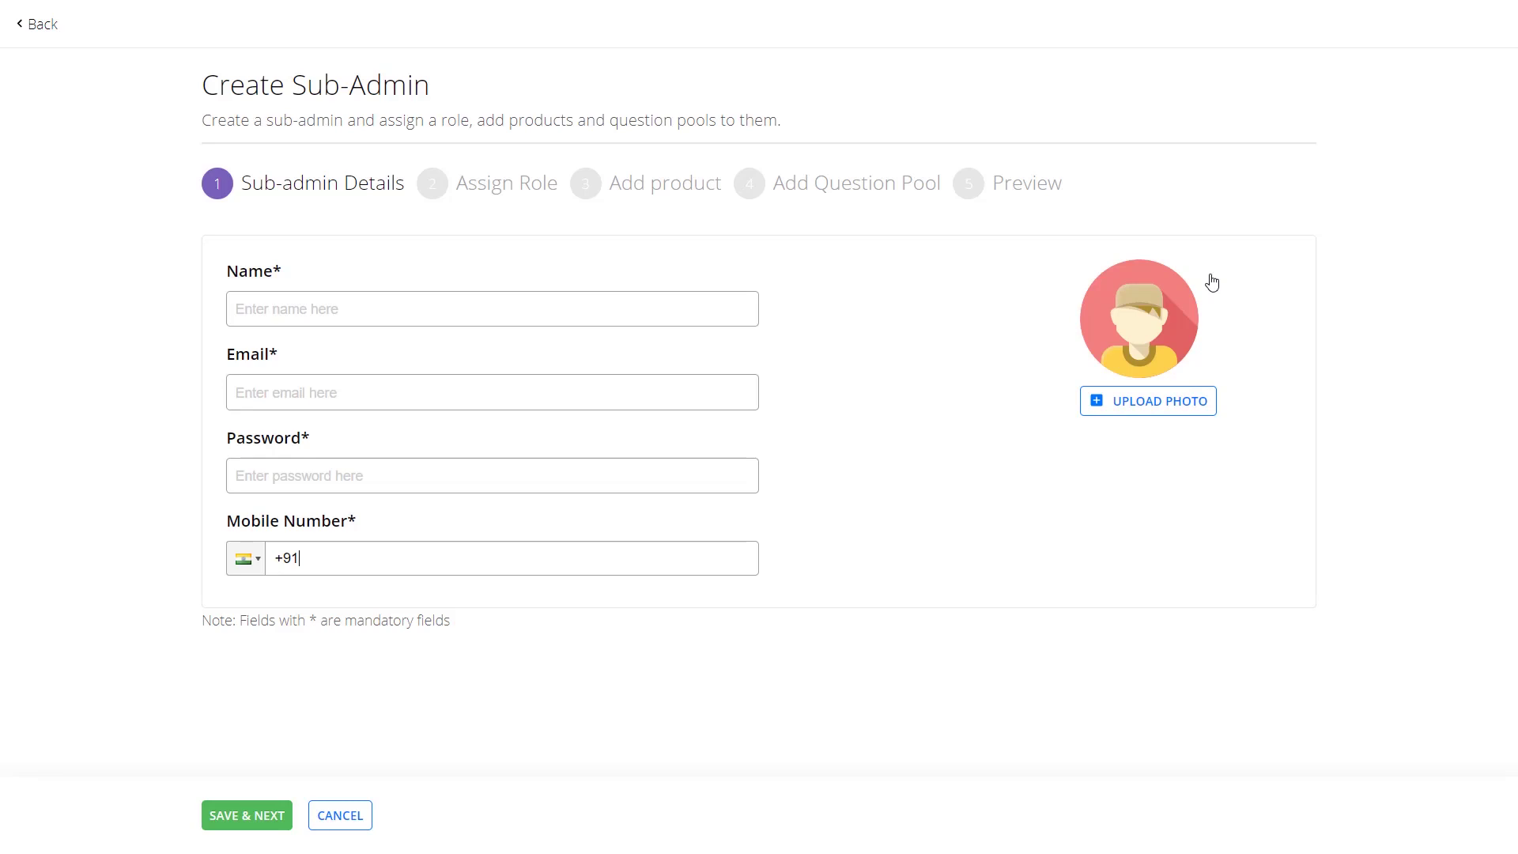
# Enter the sub-admin's full name, e-mail, password and mobile number, then save the details.
pyautogui.click(624, 317)
pyautogui.press('Tab')
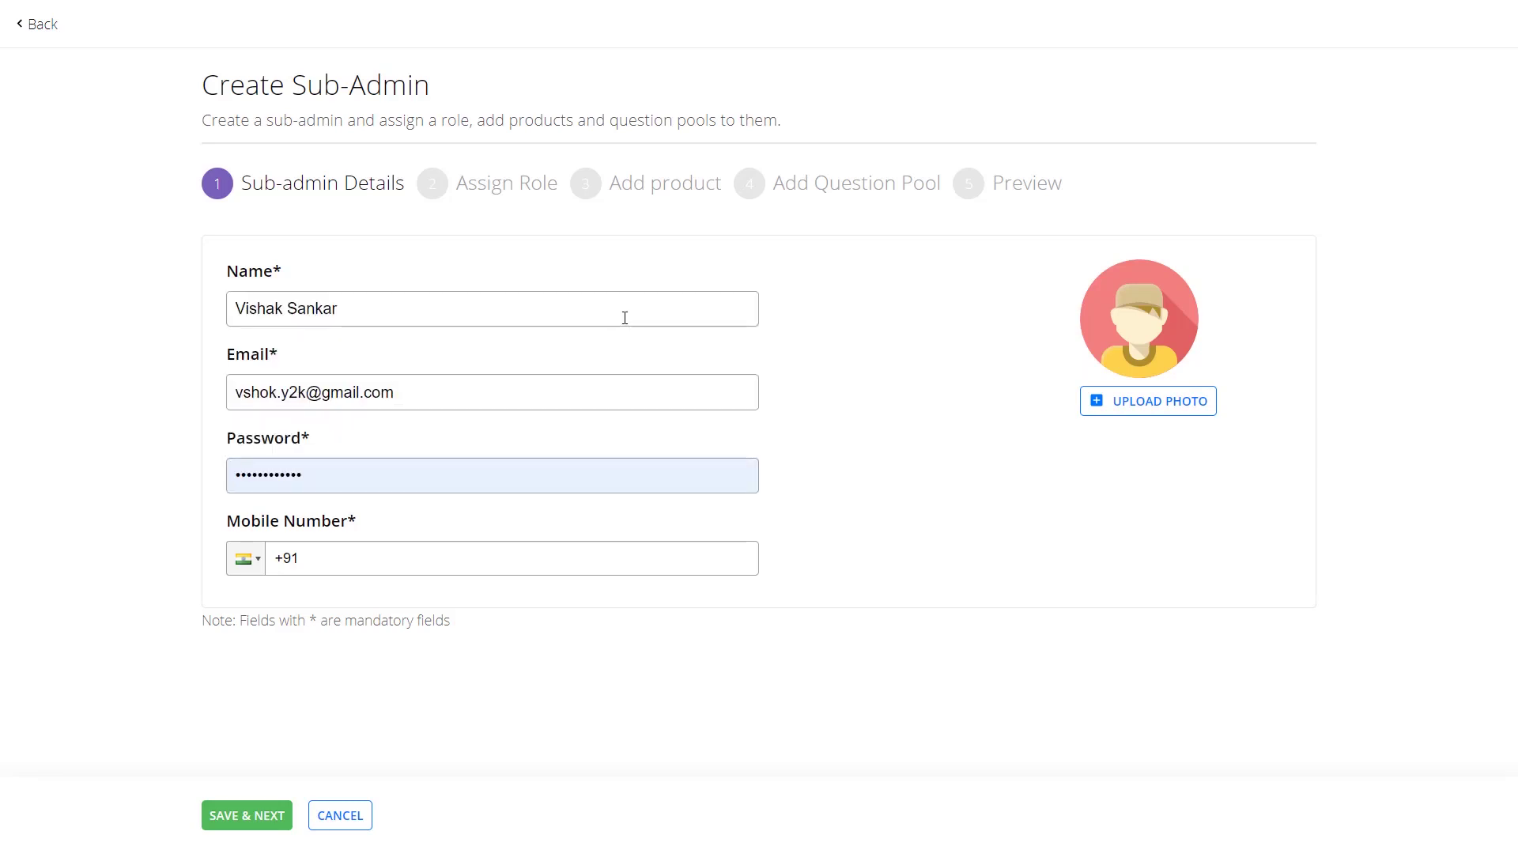
pyautogui.press('Tab')
pyautogui.write('••••••••')
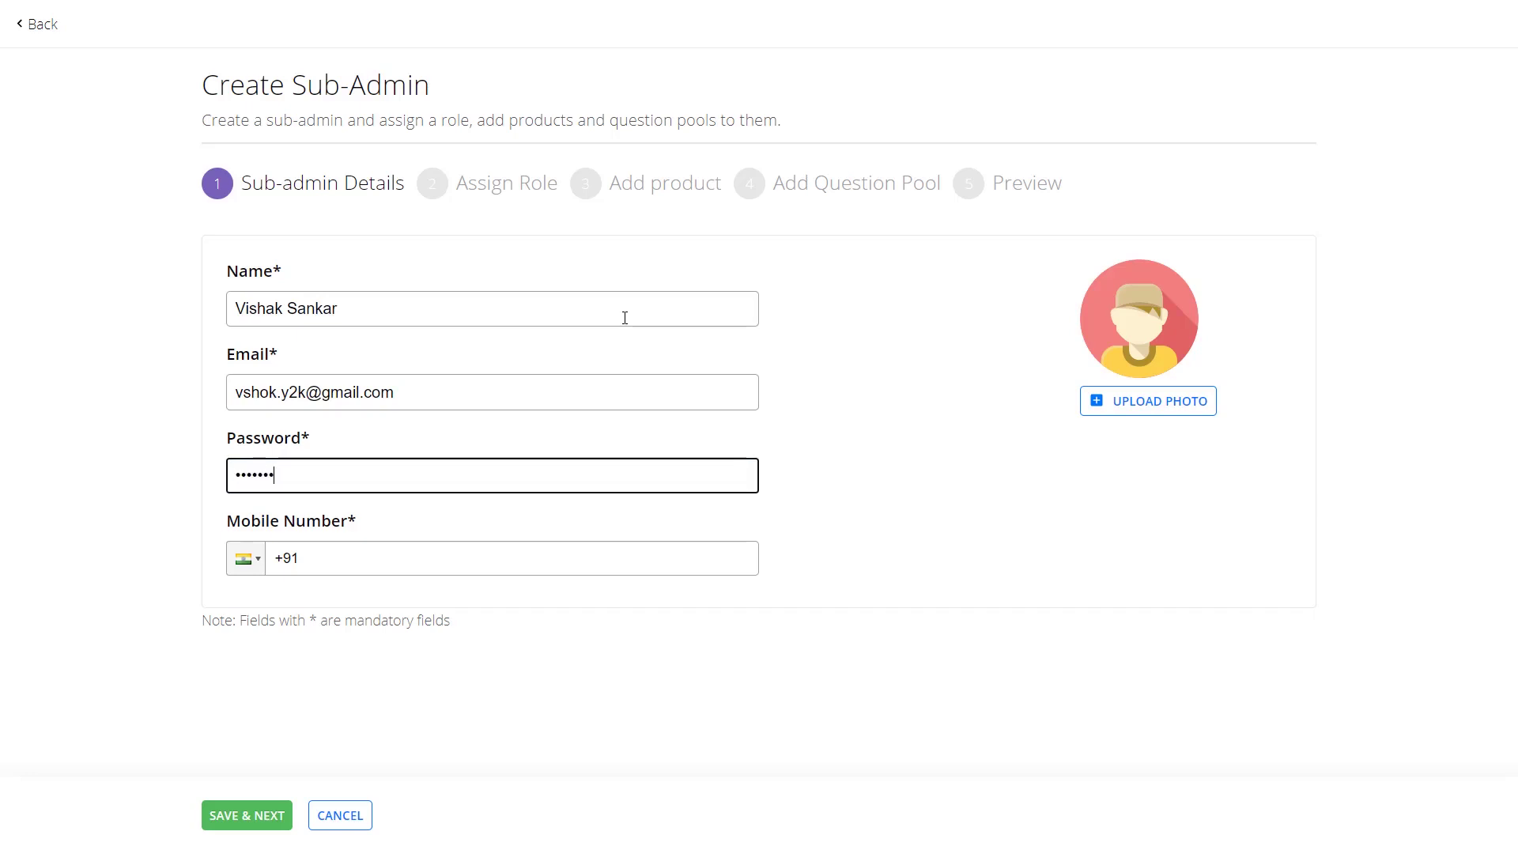
pyautogui.press('Tab')
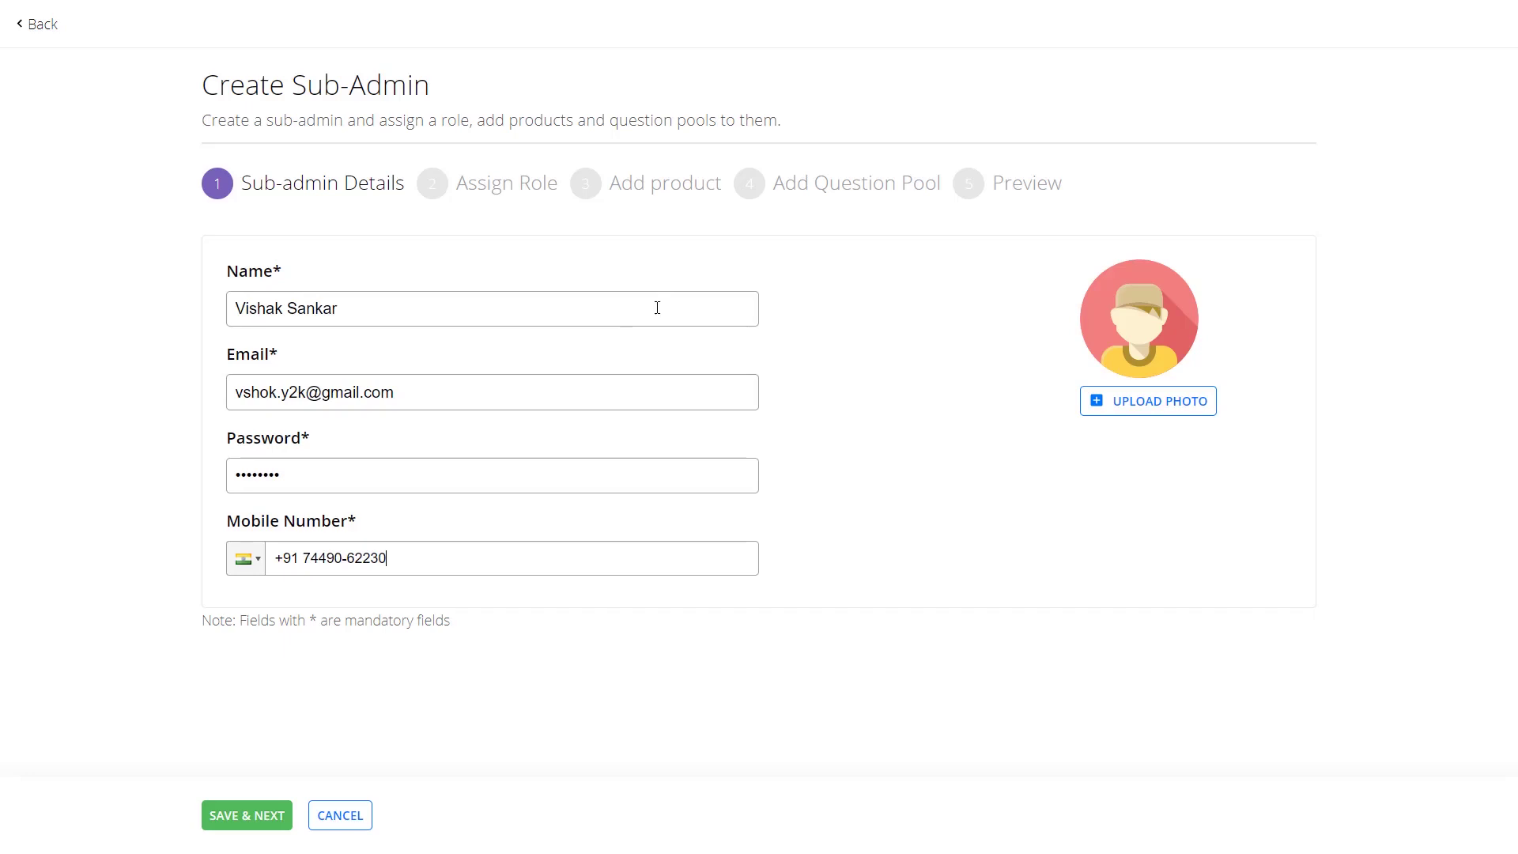
pyautogui.click(230, 825)
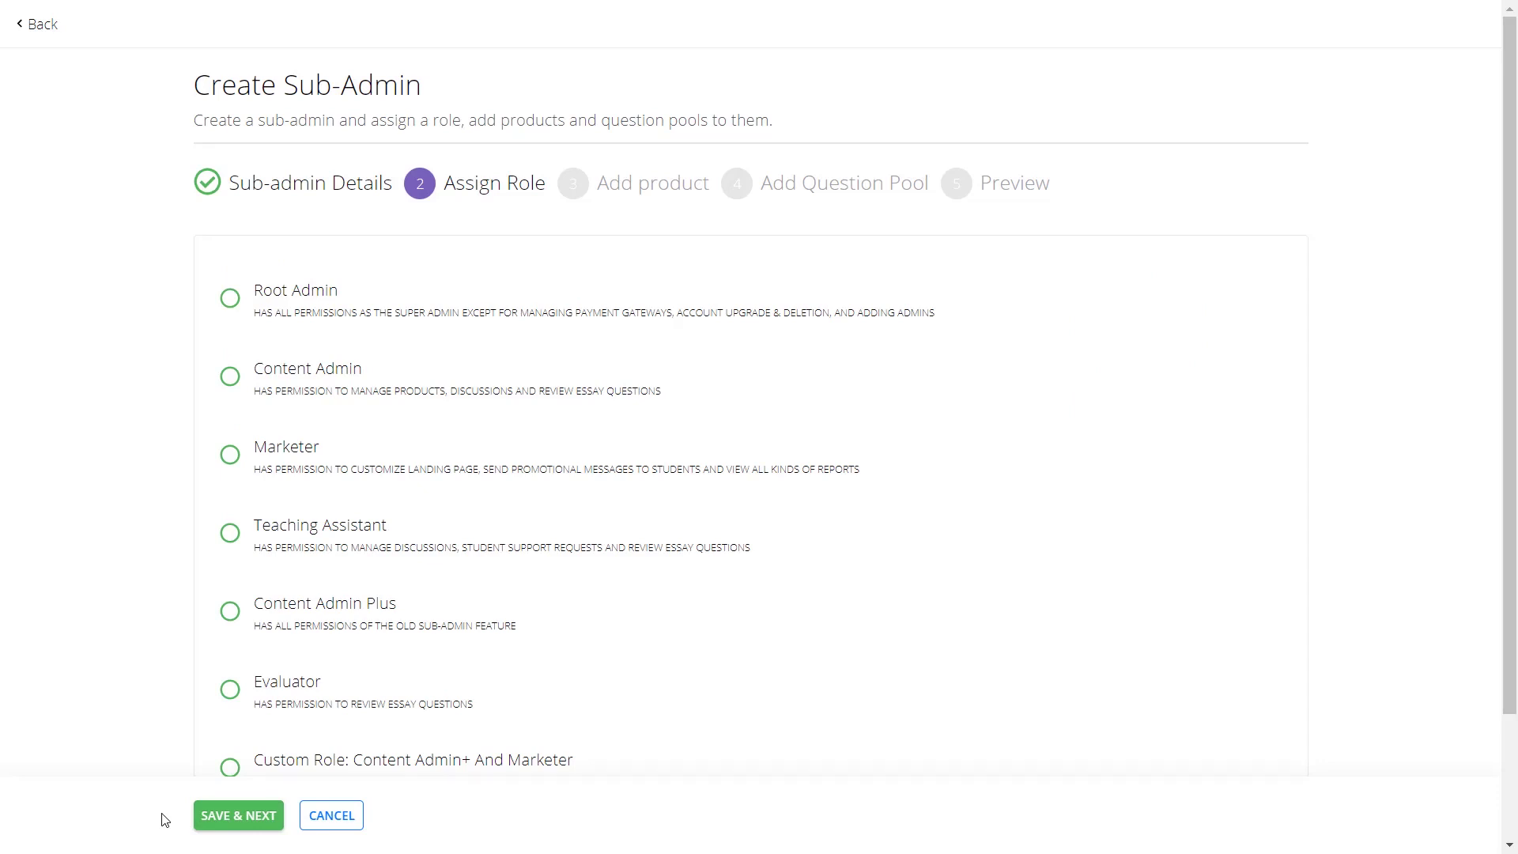
# Try the Root Admin and Content Admin roles, ending on Content Admin Plus.
pyautogui.click(231, 301)
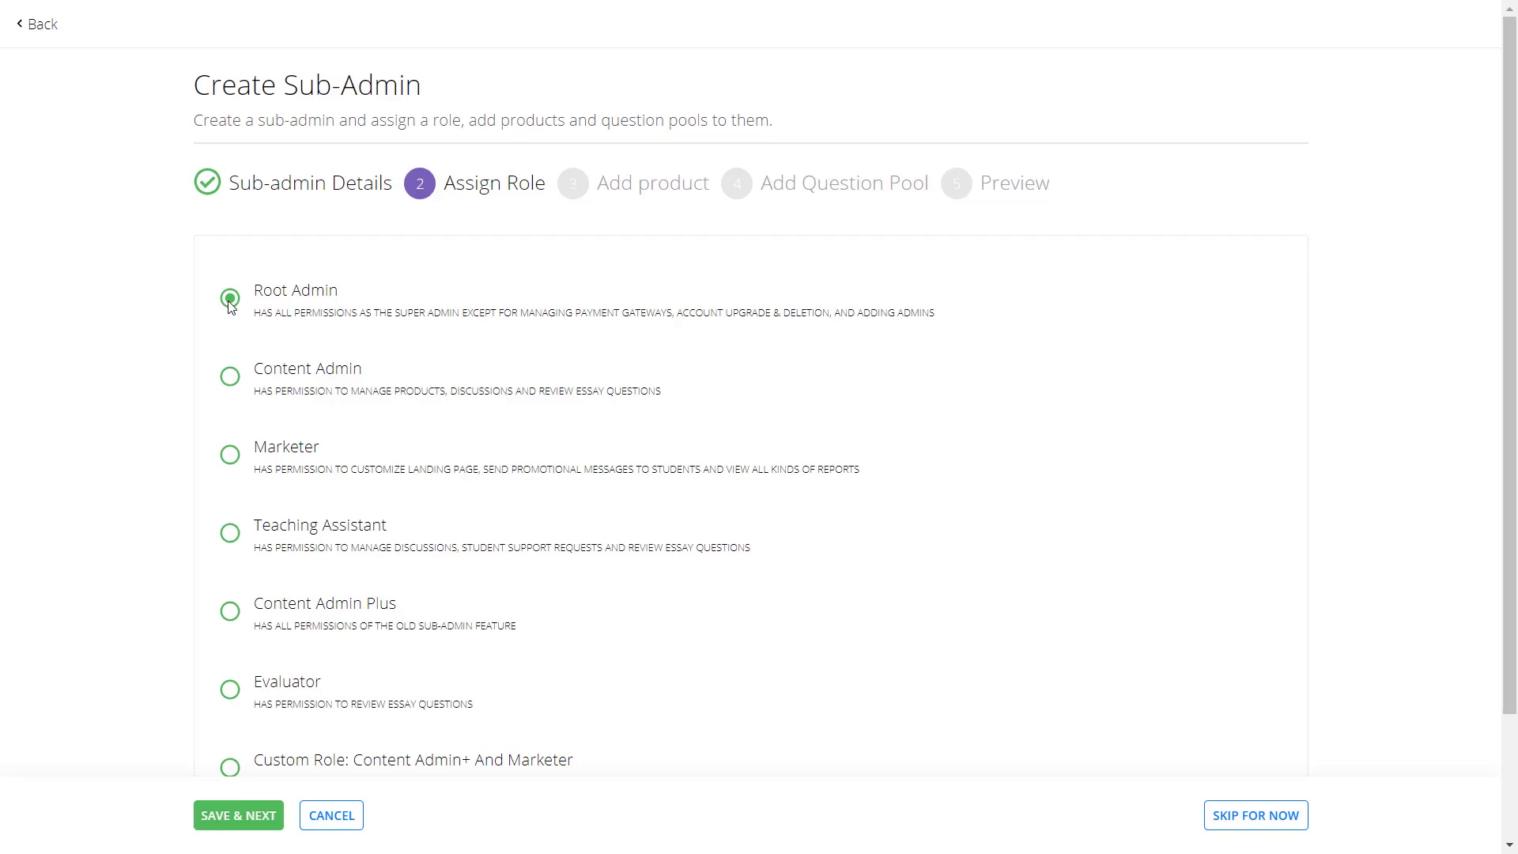
pyautogui.click(231, 377)
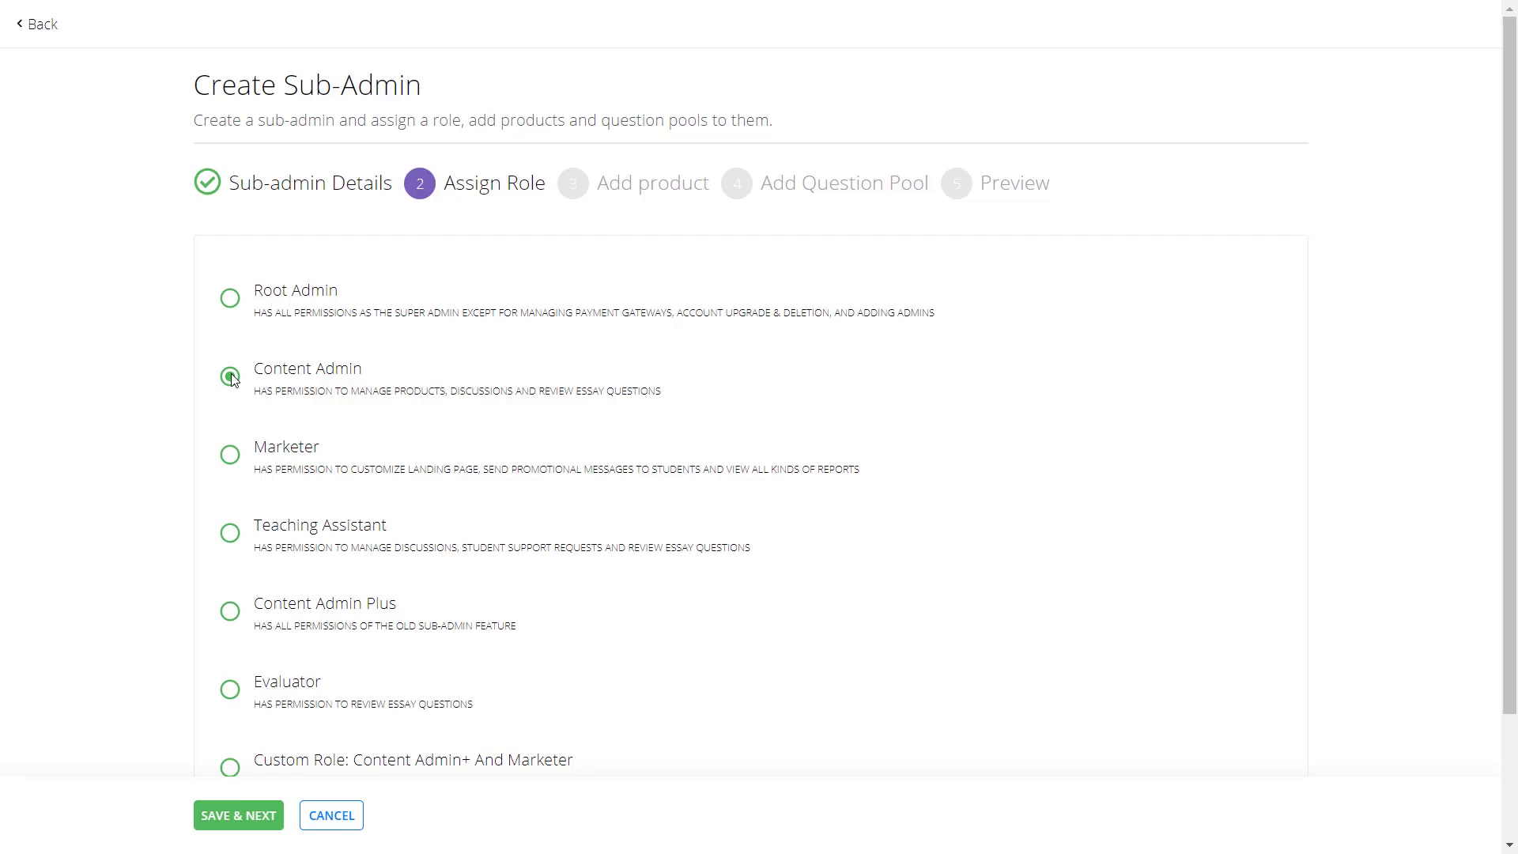
pyautogui.click(230, 612)
# Compare Marketer, Teaching Assistant, Evaluator and Custom roles, then save with Content Admin Plus.
pyautogui.click(230, 458)
pyautogui.click(231, 535)
pyautogui.click(226, 695)
pyautogui.click(233, 770)
pyautogui.scroll(-1, 243, 740)
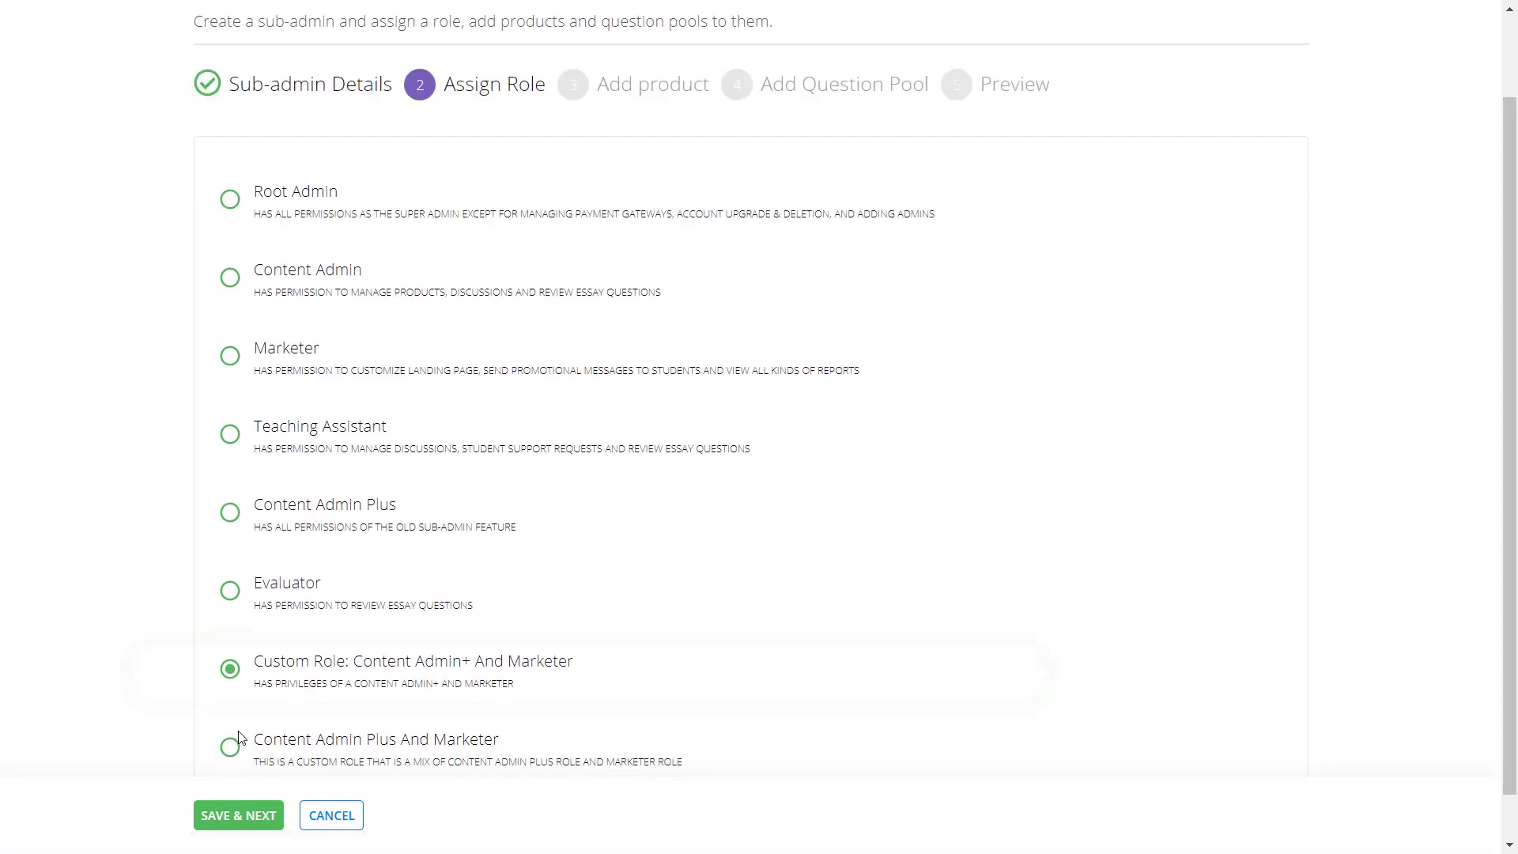
pyautogui.scroll(1, 243, 740)
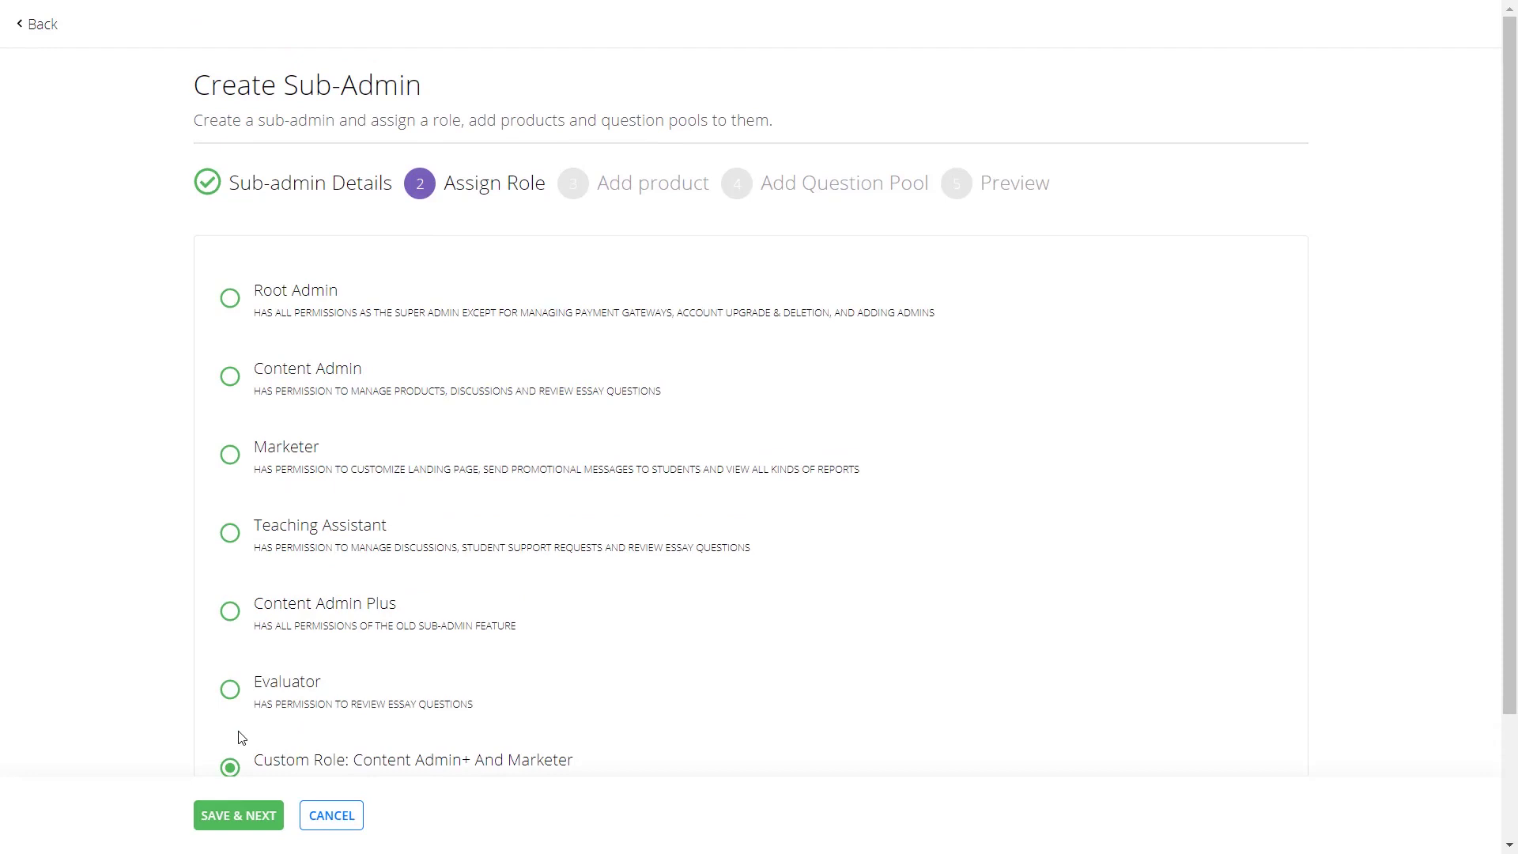
pyautogui.click(229, 611)
pyautogui.click(238, 817)
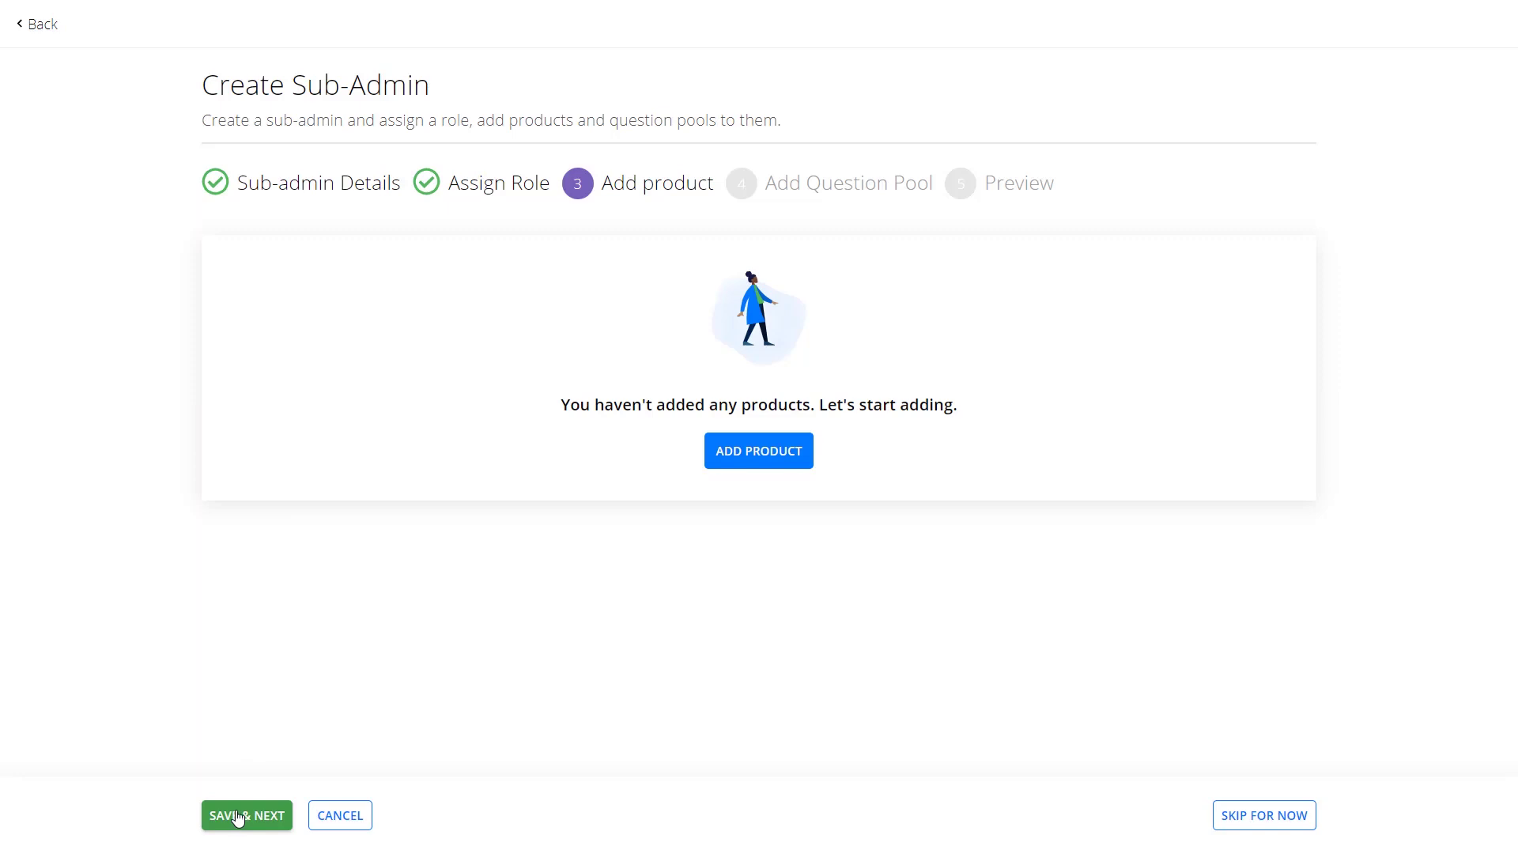
# Assign the checked math products and all question pools to the sub-admin.
pyautogui.click(773, 462)
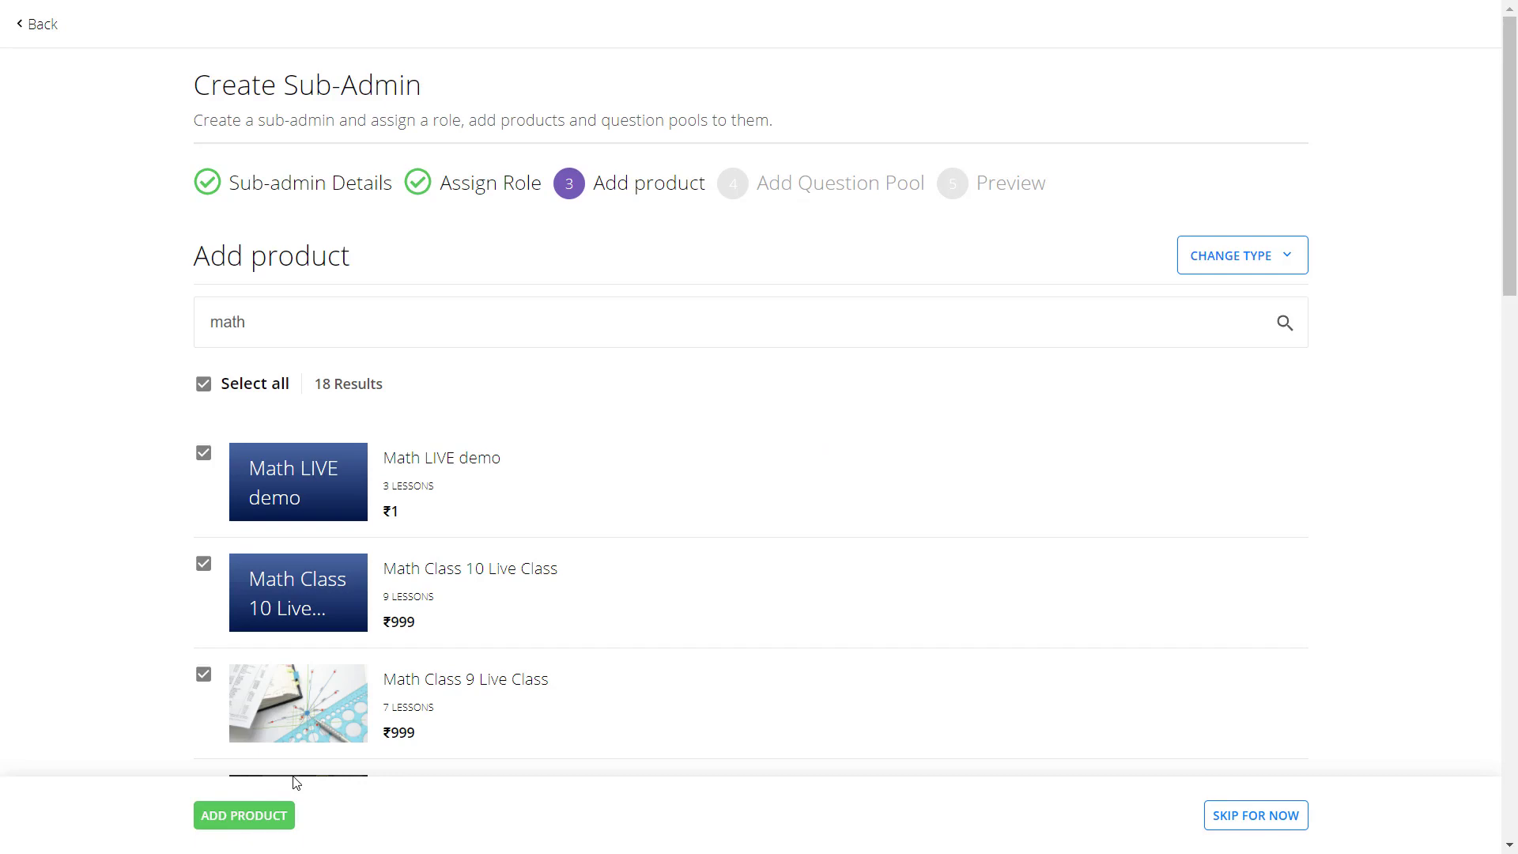
pyautogui.click(273, 814)
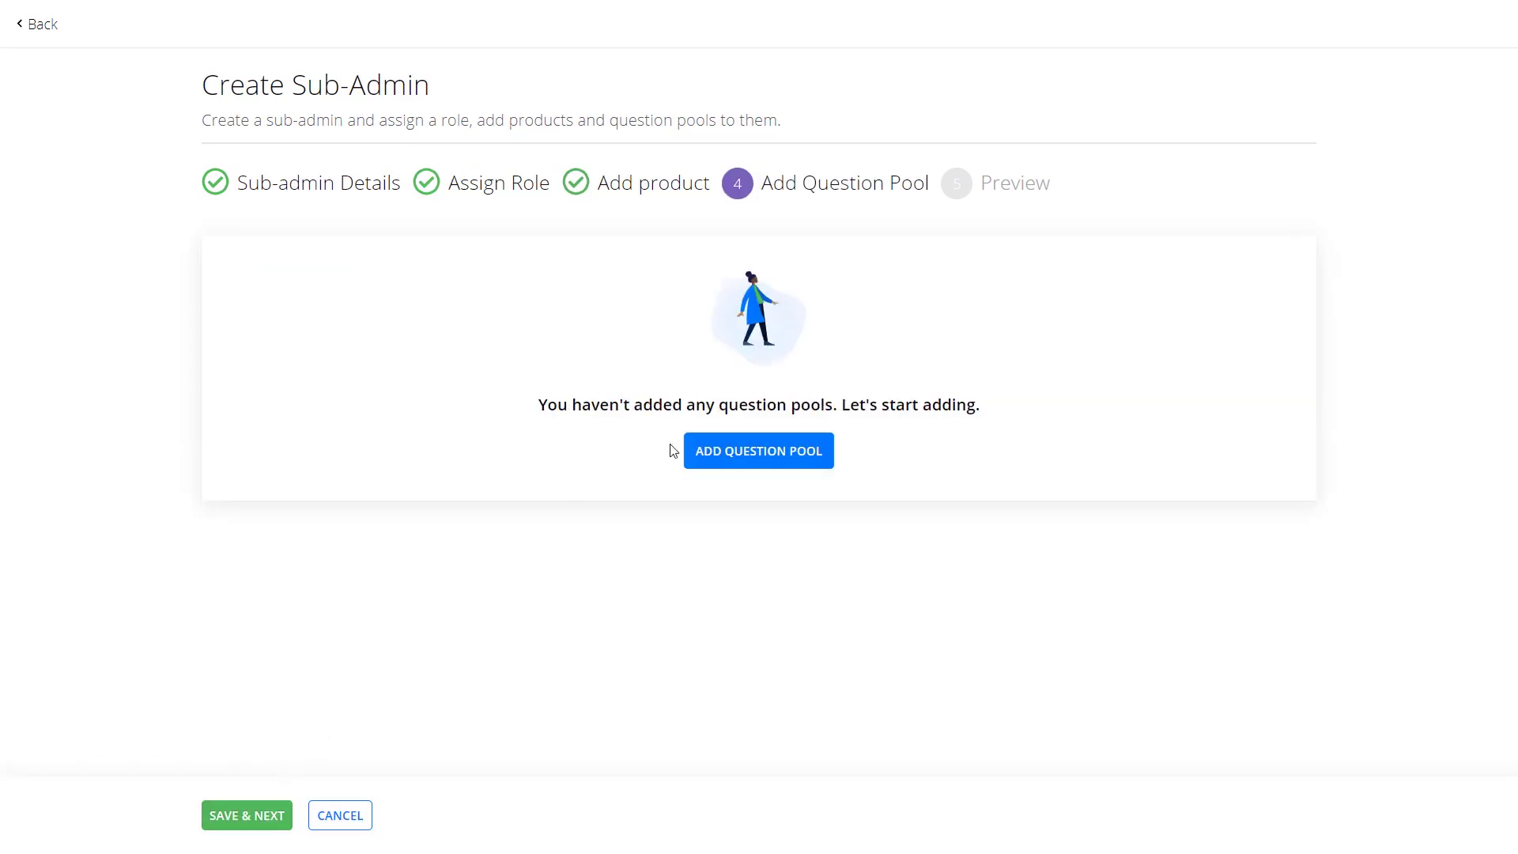
pyautogui.click(729, 455)
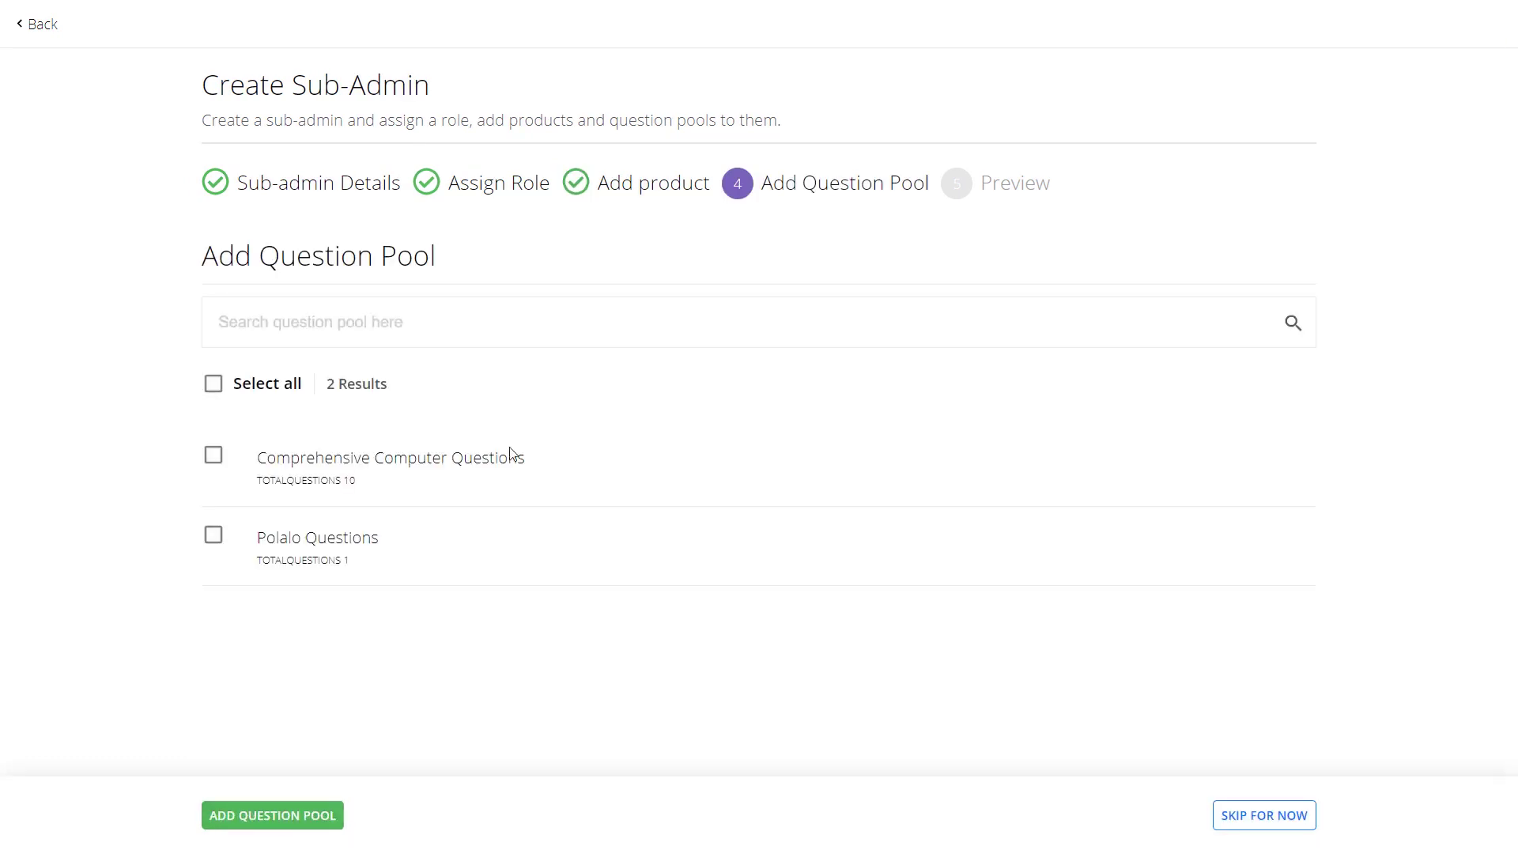
pyautogui.click(213, 383)
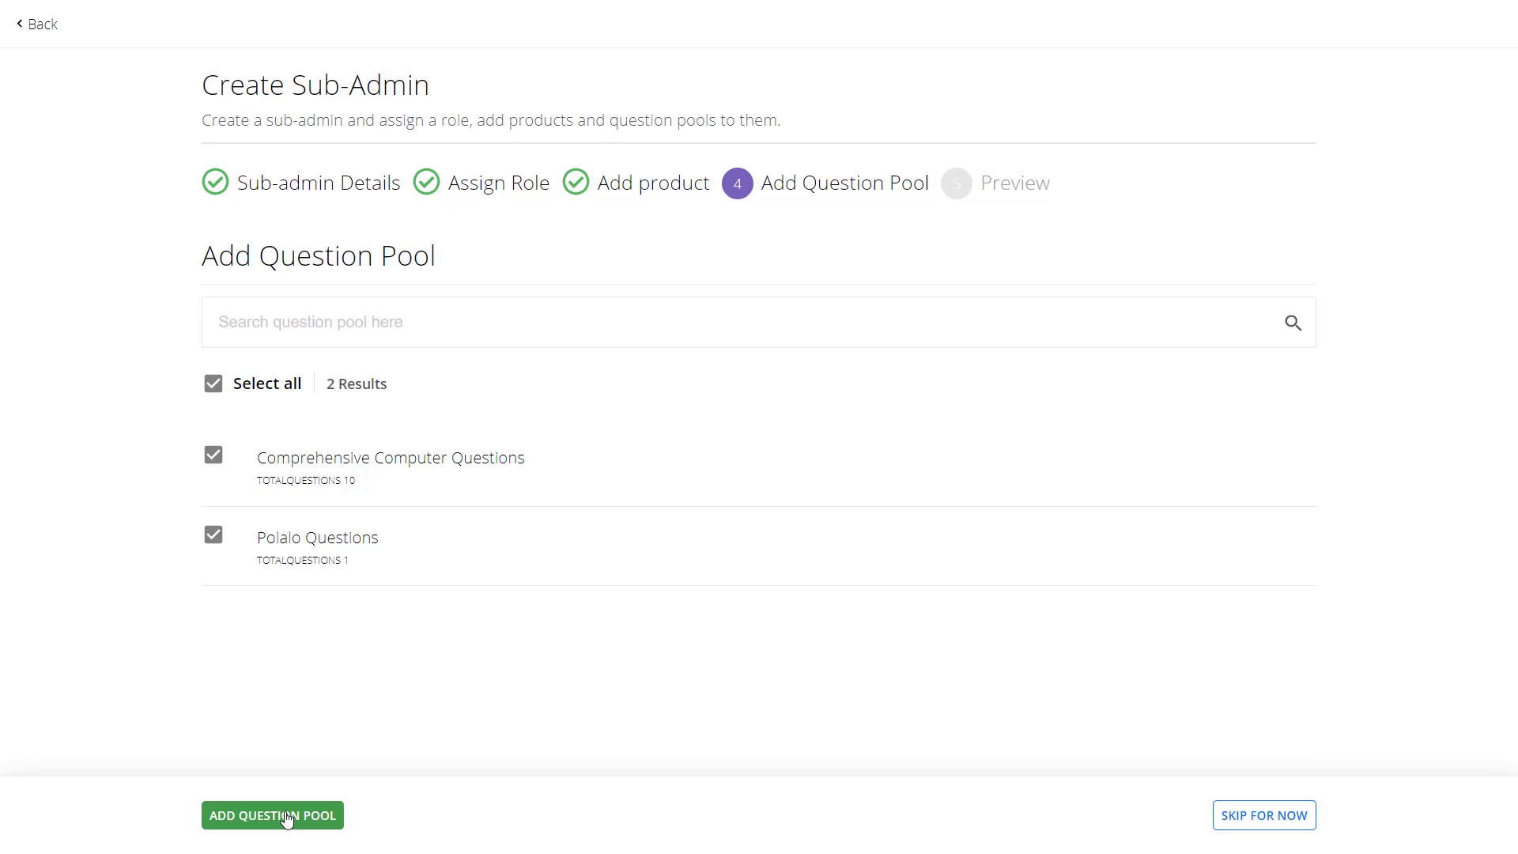
pyautogui.click(287, 817)
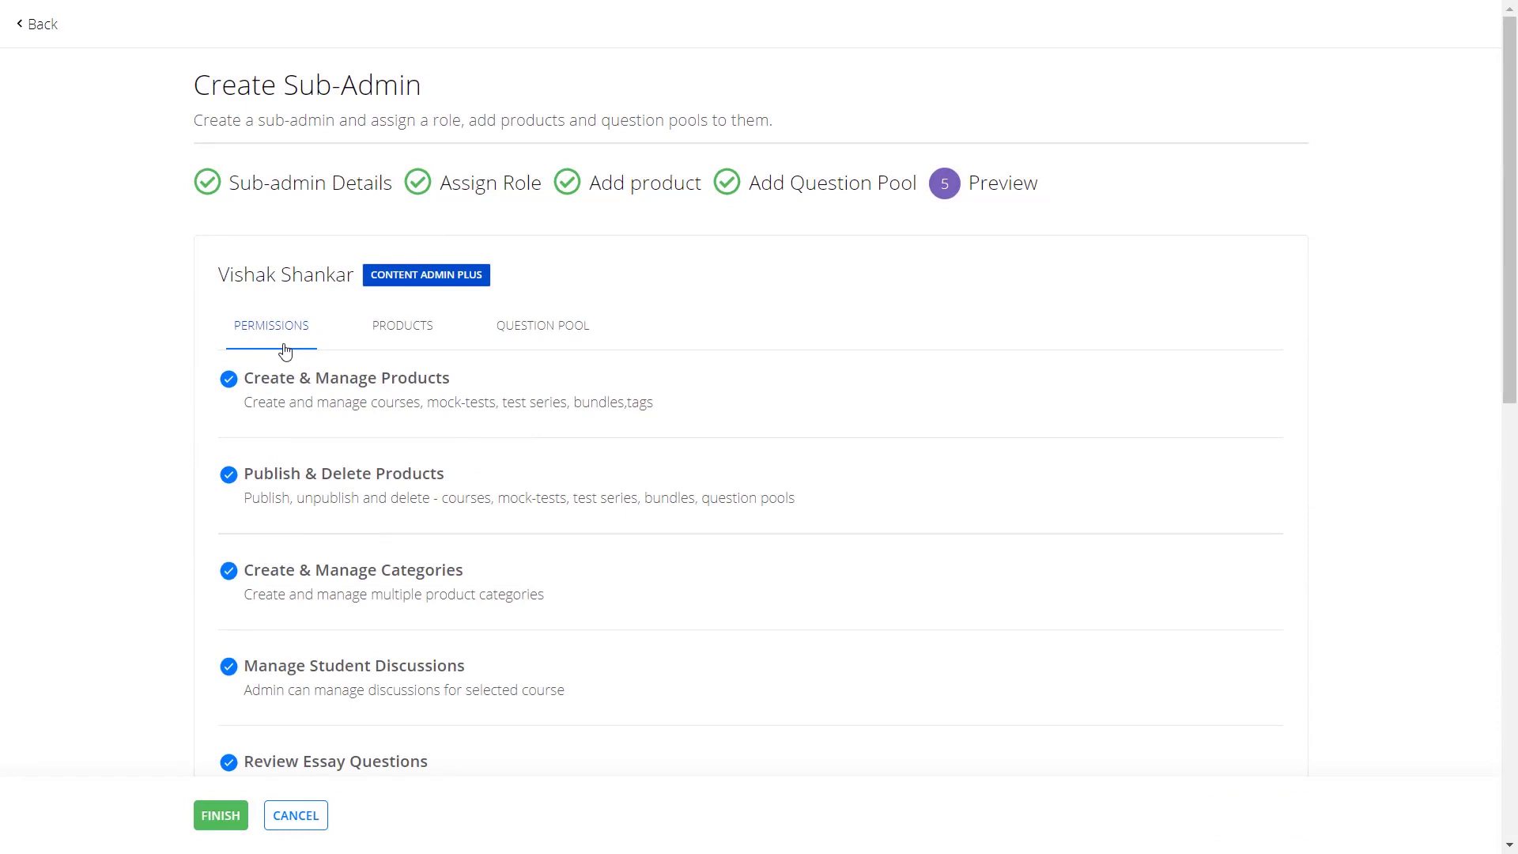
# Finish the Preview step to create the Content Admin Plus sub-admin.
pyautogui.click(220, 815)
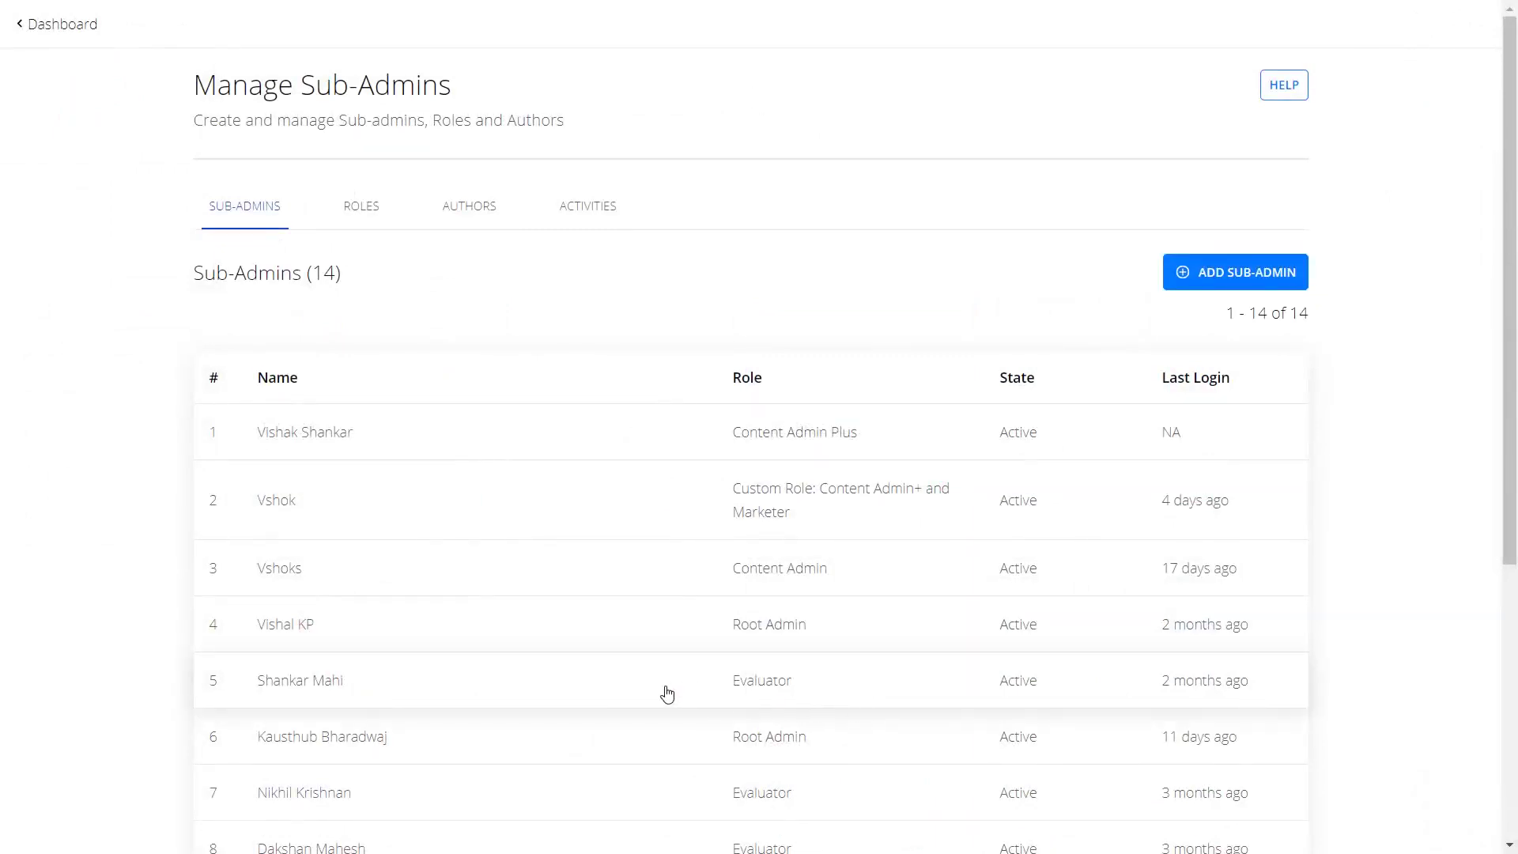
# Open the row 5 Evaluator sub-admin's details and choose EDIT.
pyautogui.click(622, 688)
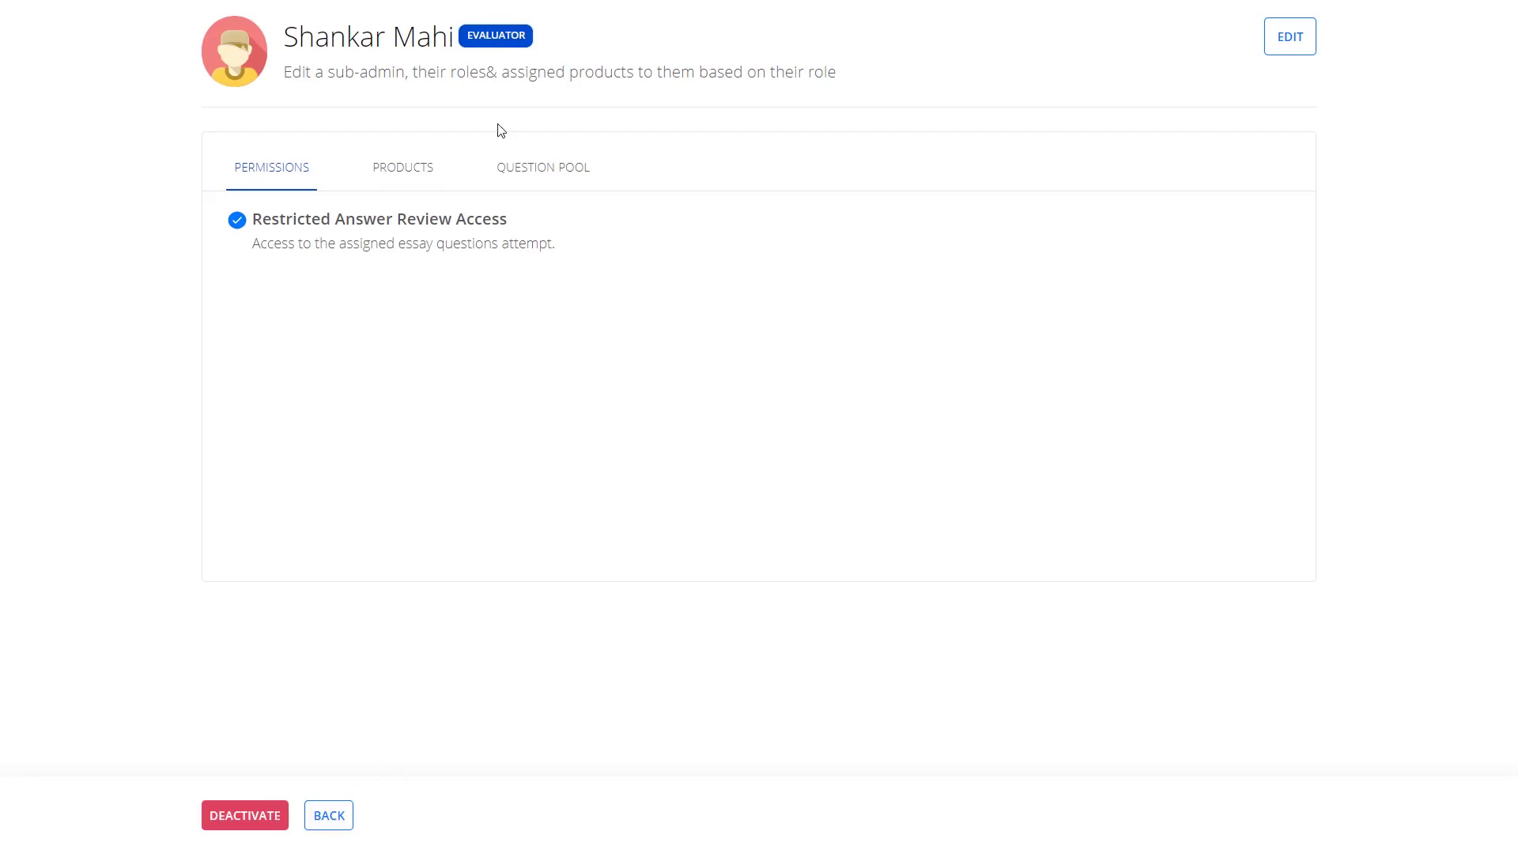
pyautogui.click(1274, 41)
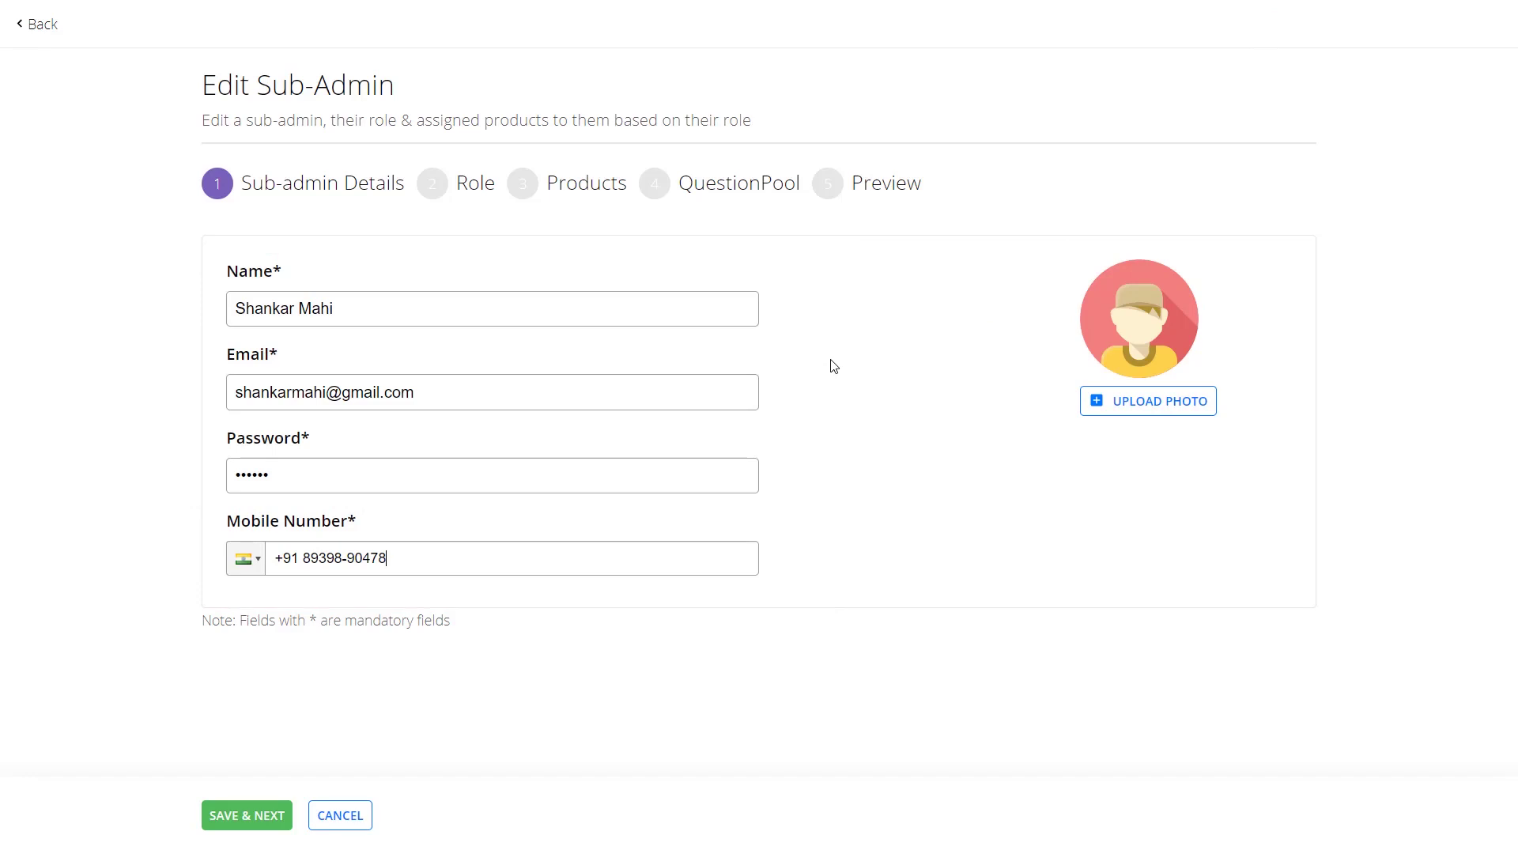
# Switch the sub-admin's role to Content Admin Plus and save through Products and QuestionPool.
pyautogui.click(231, 821)
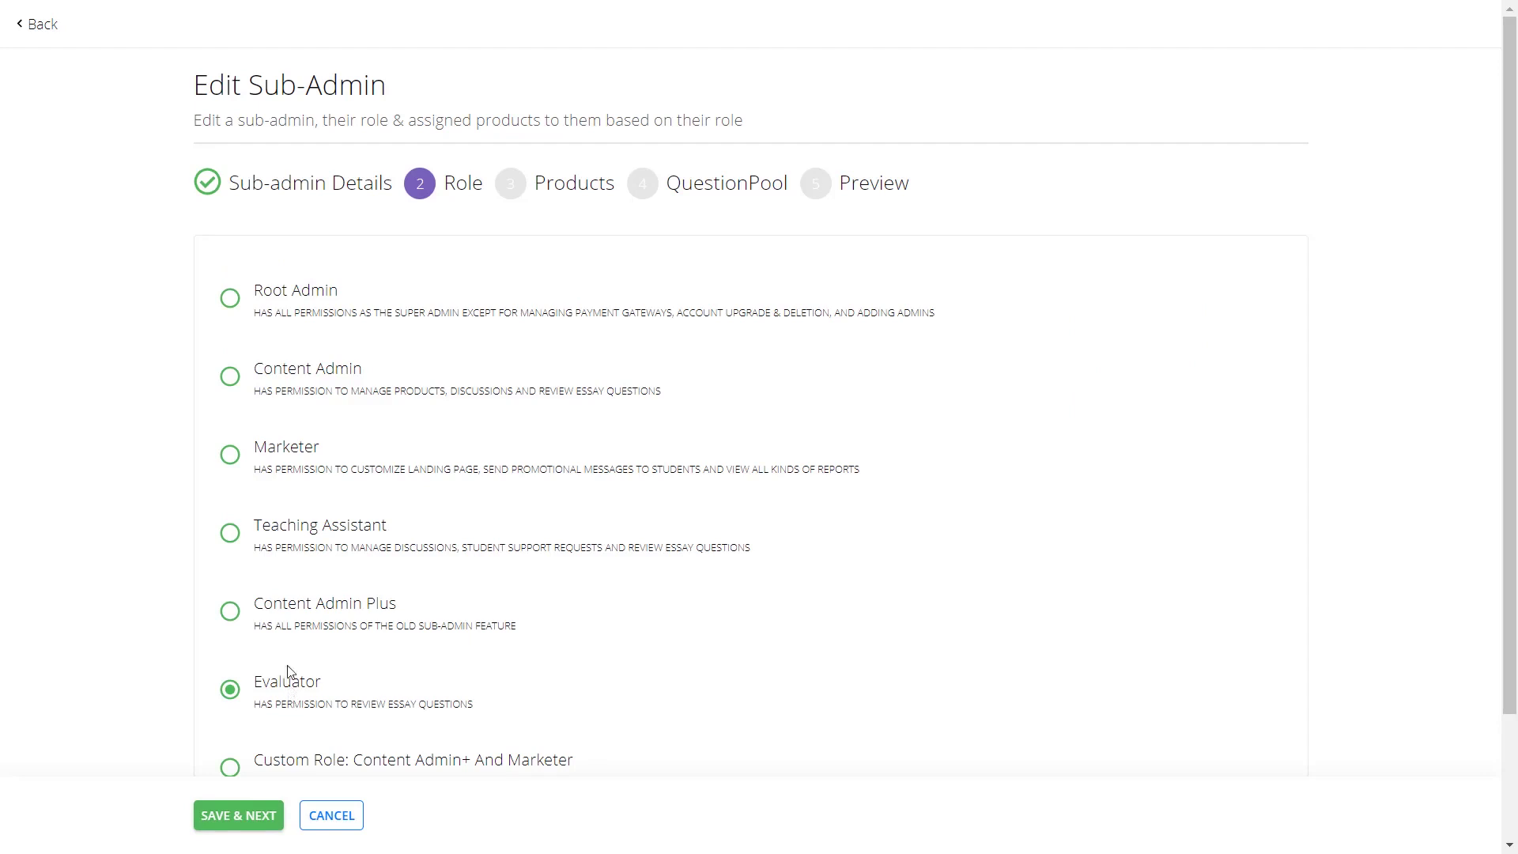
pyautogui.click(230, 612)
pyautogui.click(215, 820)
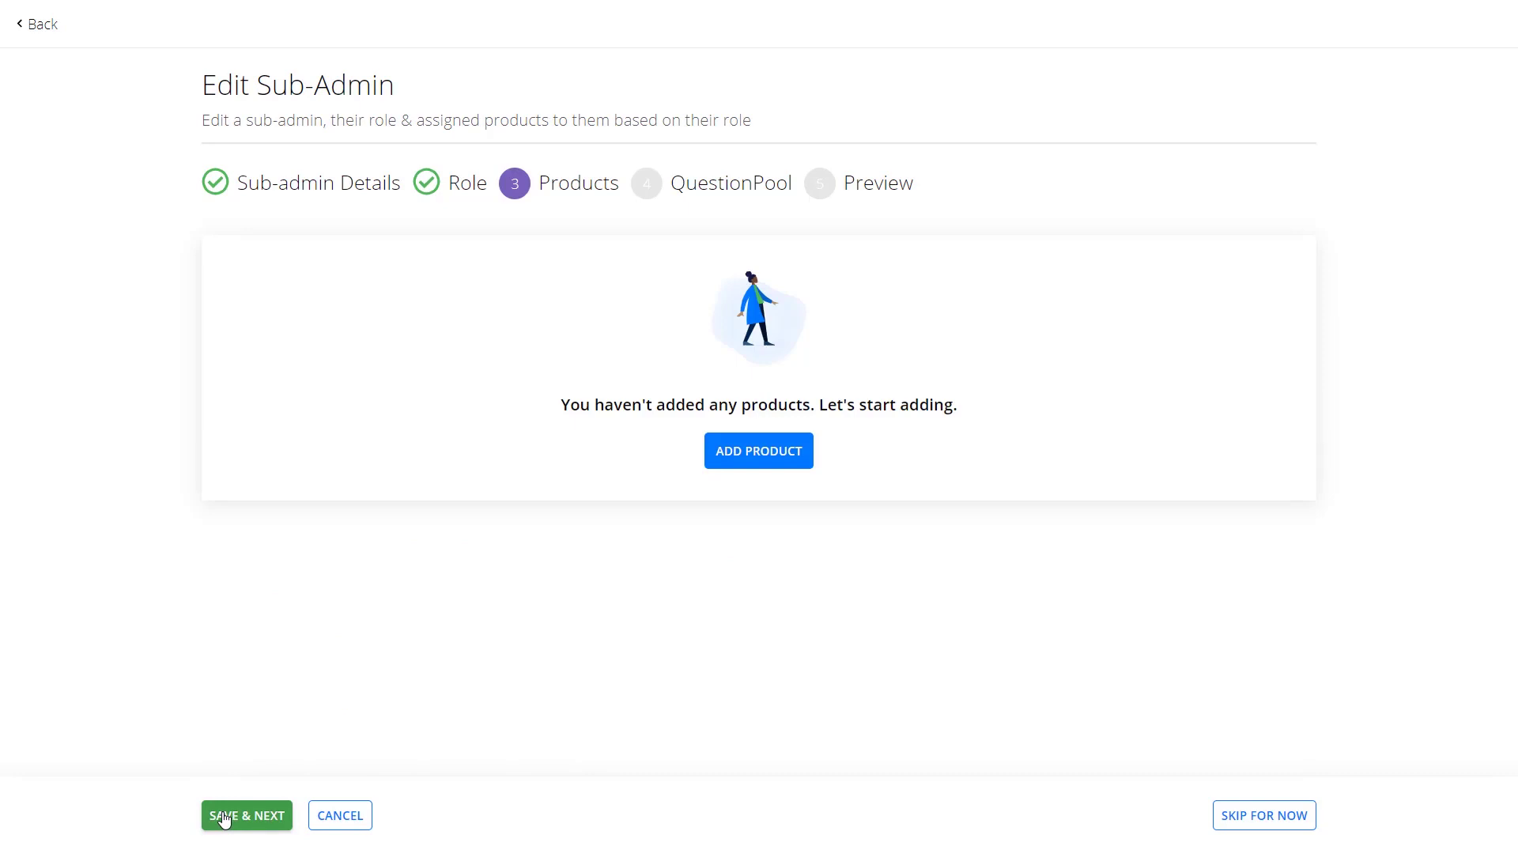
pyautogui.click(225, 819)
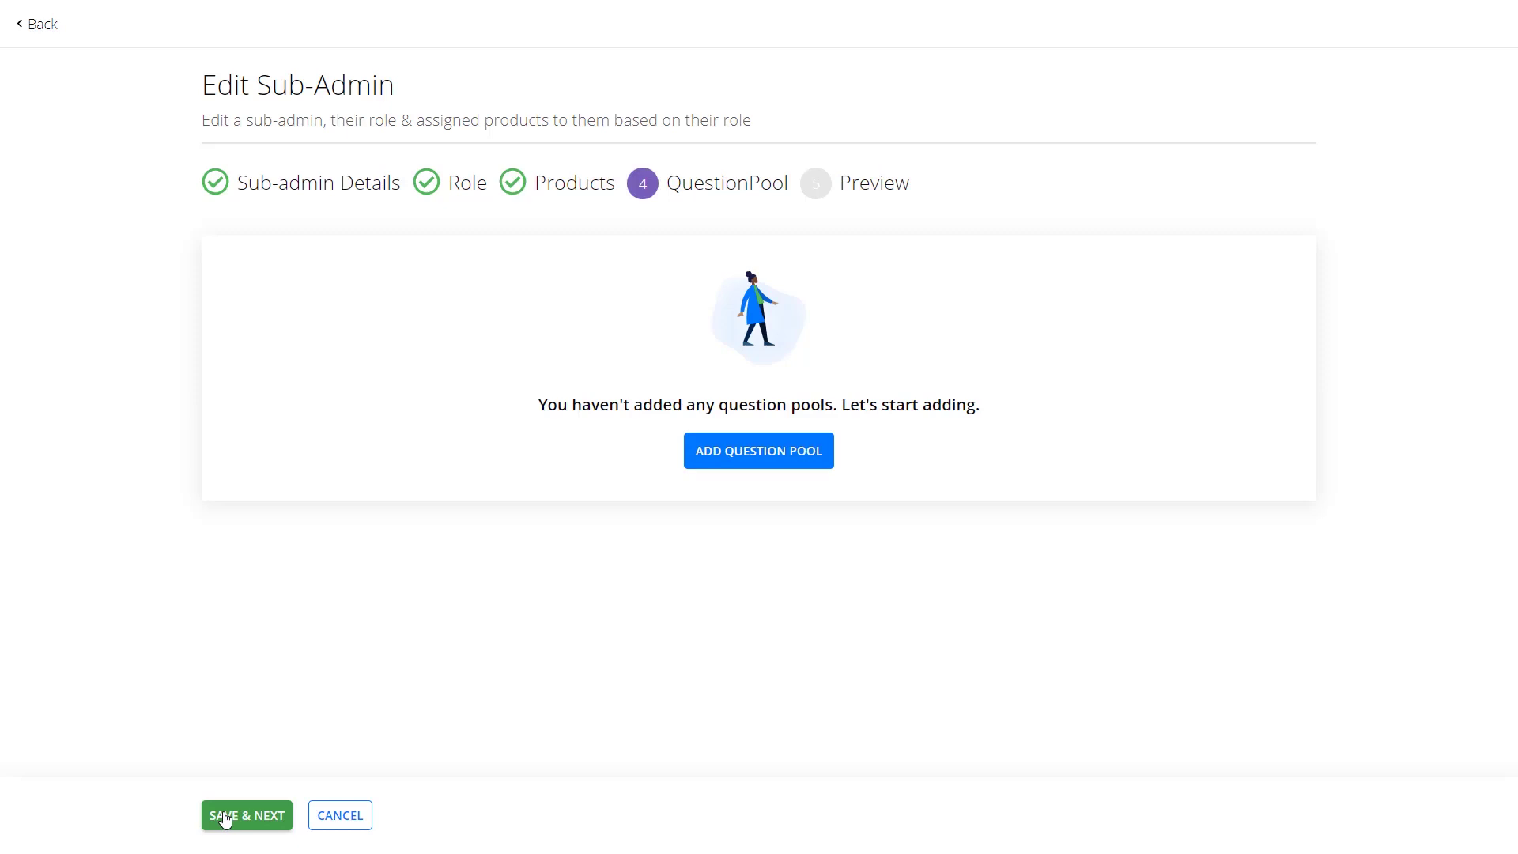
pyautogui.click(225, 820)
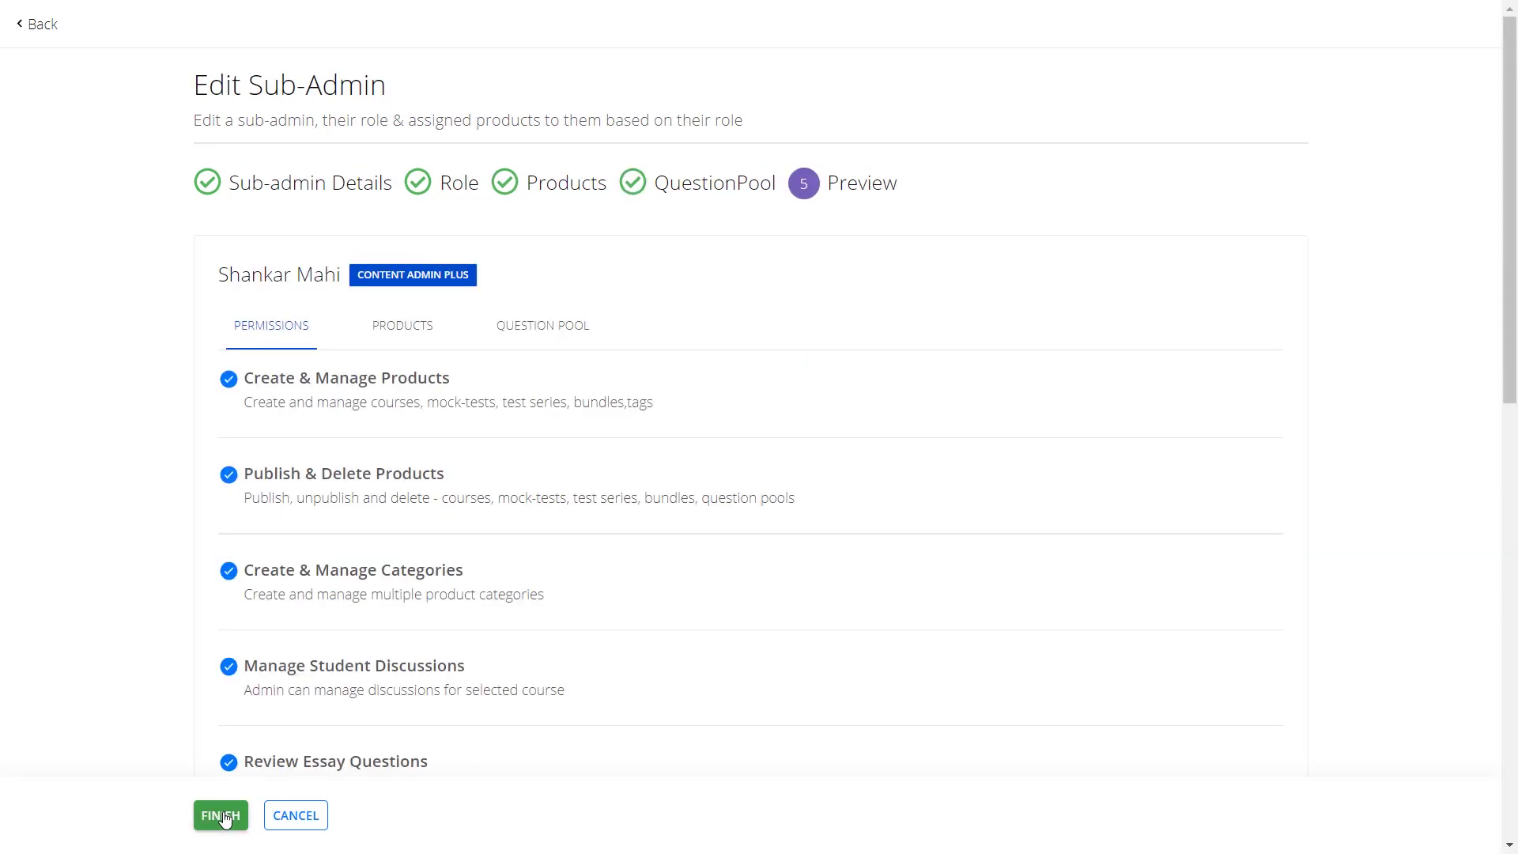
pyautogui.click(221, 816)
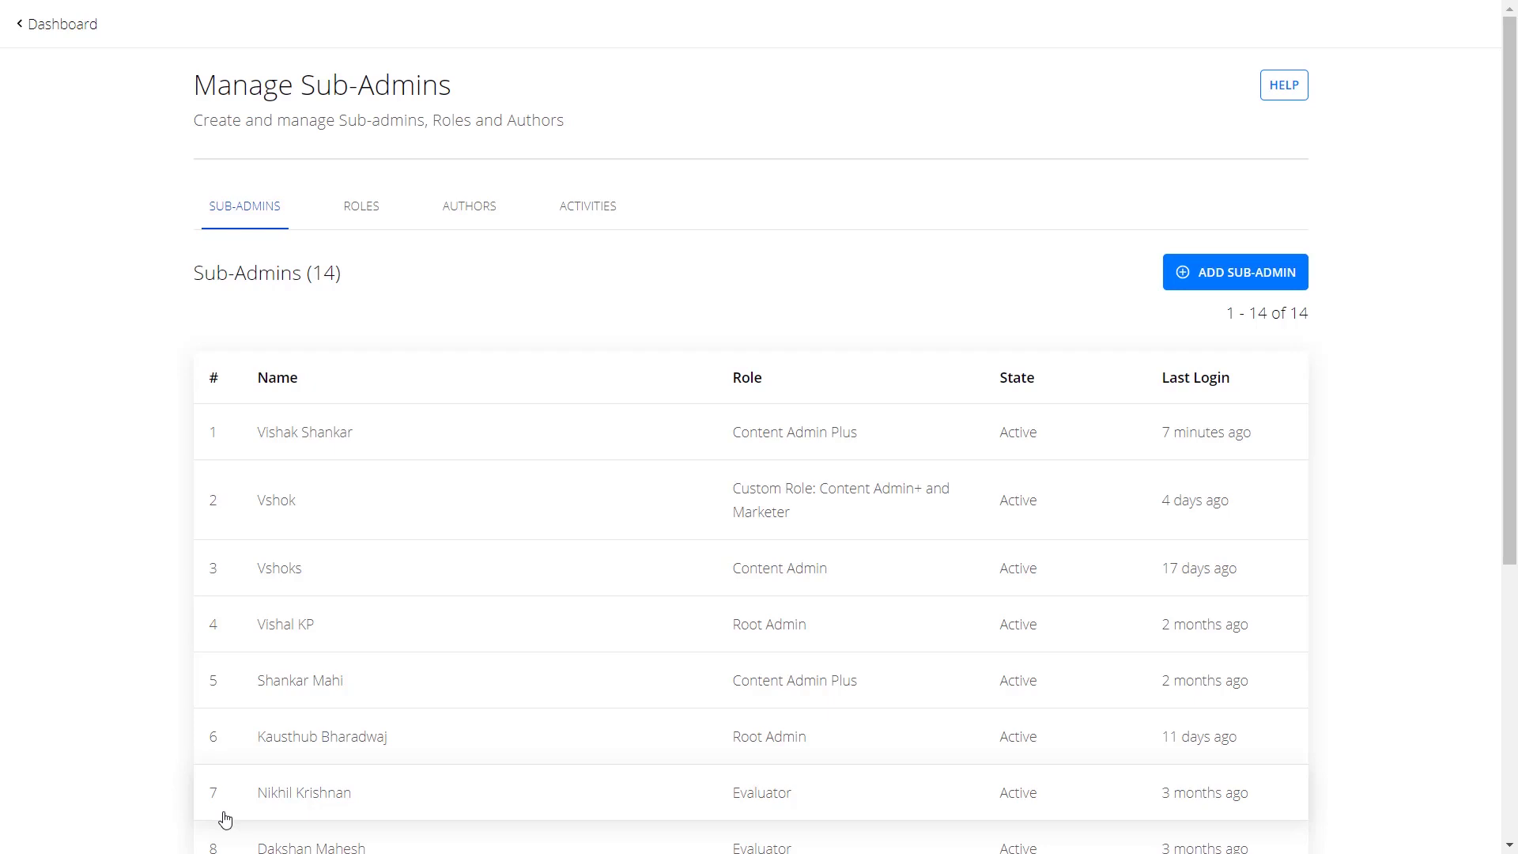
# Reopen the row 5 sub-admin's detail page to check its Content Admin Plus permissions.
pyautogui.click(273, 699)
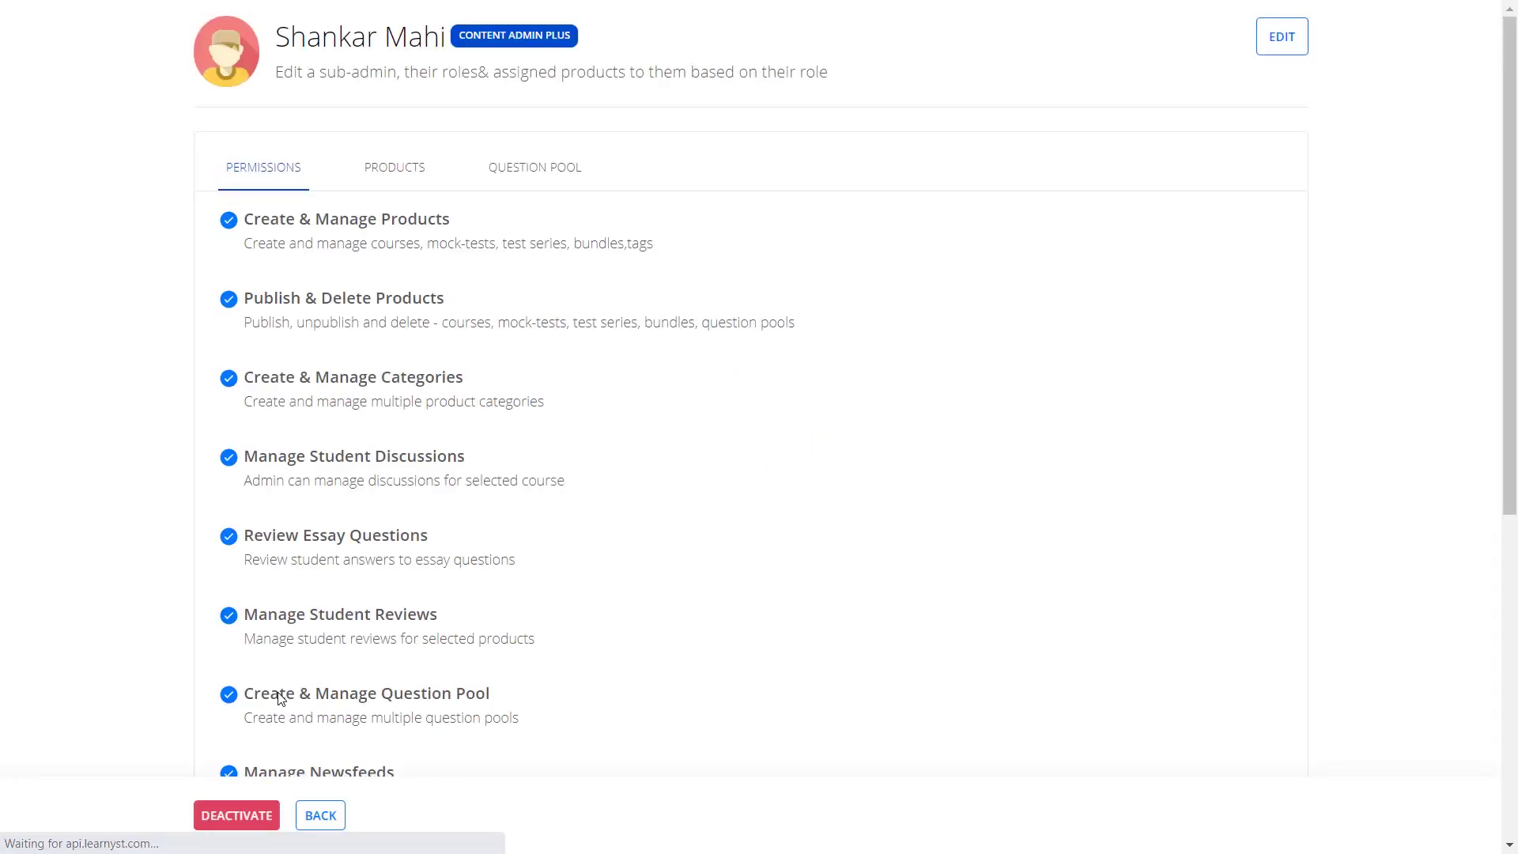
# Deactivate the row 5 sub-admin and confirm in the dialog.
pyautogui.click(241, 819)
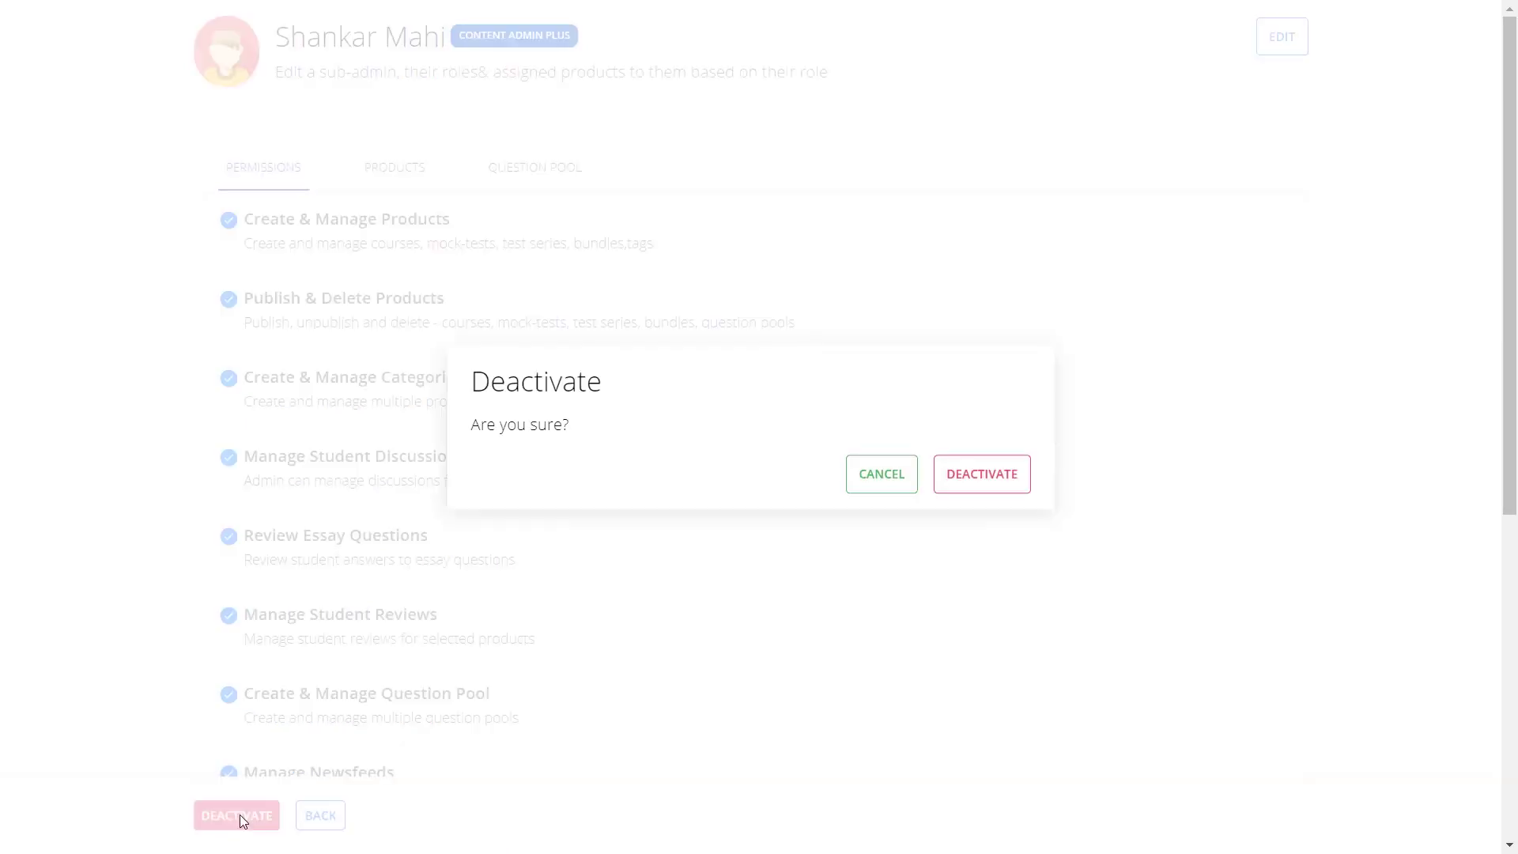
pyautogui.click(1002, 474)
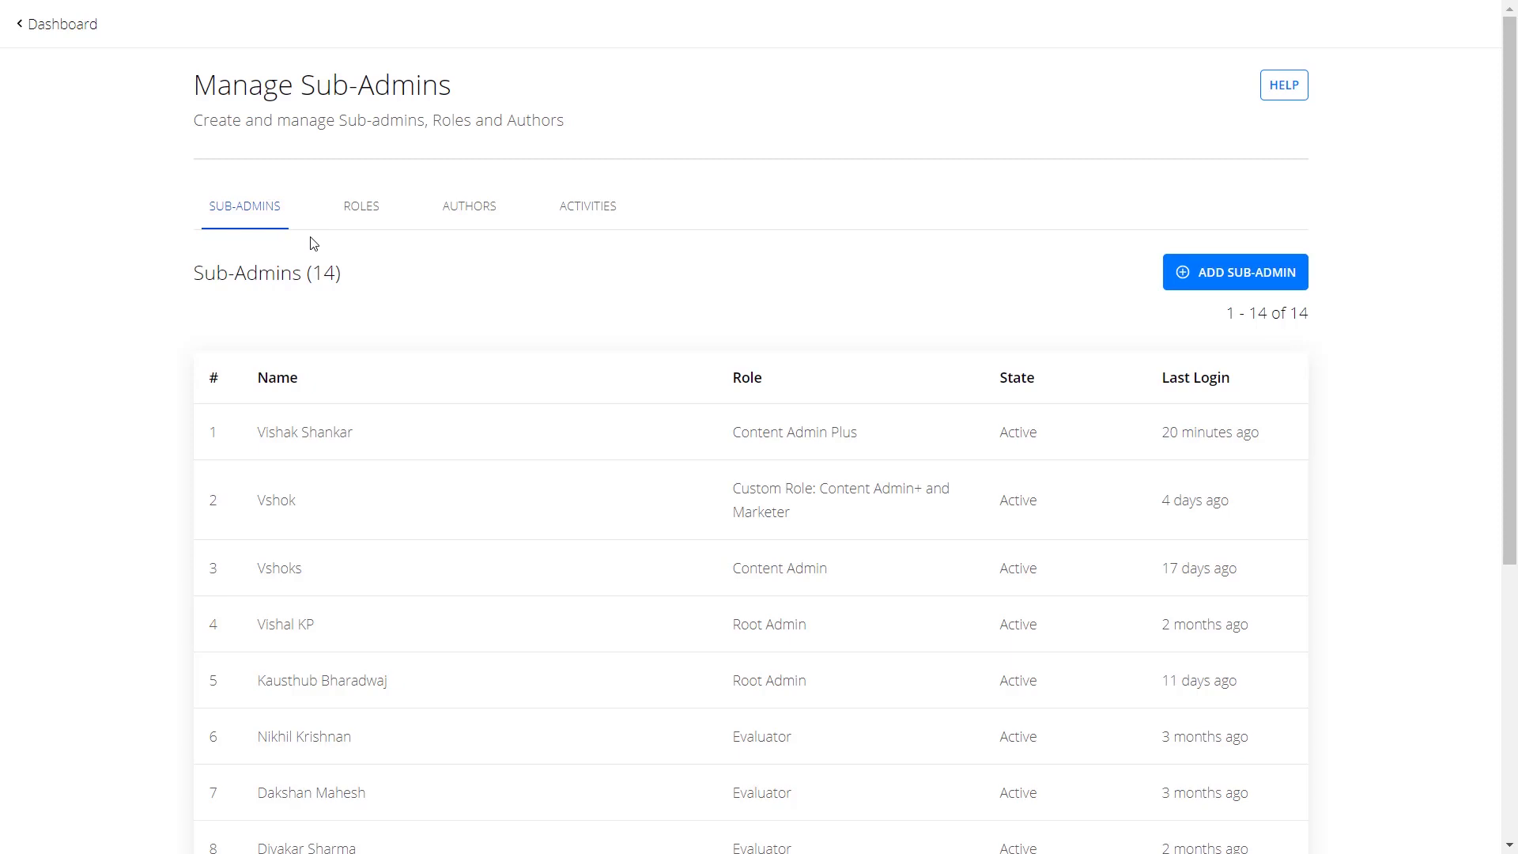
# Start a custom role titled 'content admin+marketer' with a description and save its details.
pyautogui.click(367, 212)
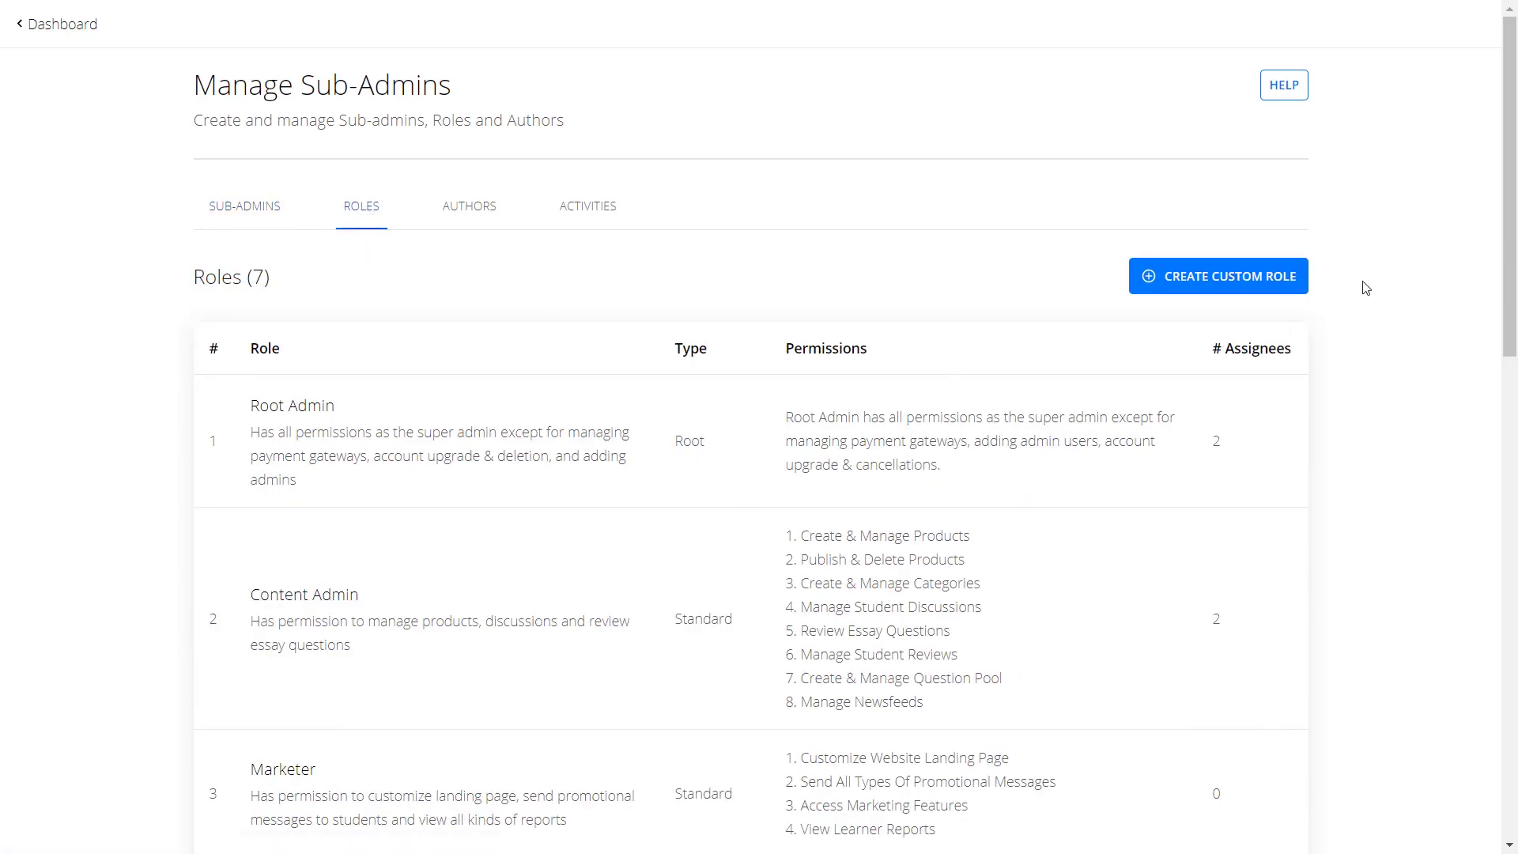
pyautogui.click(1276, 282)
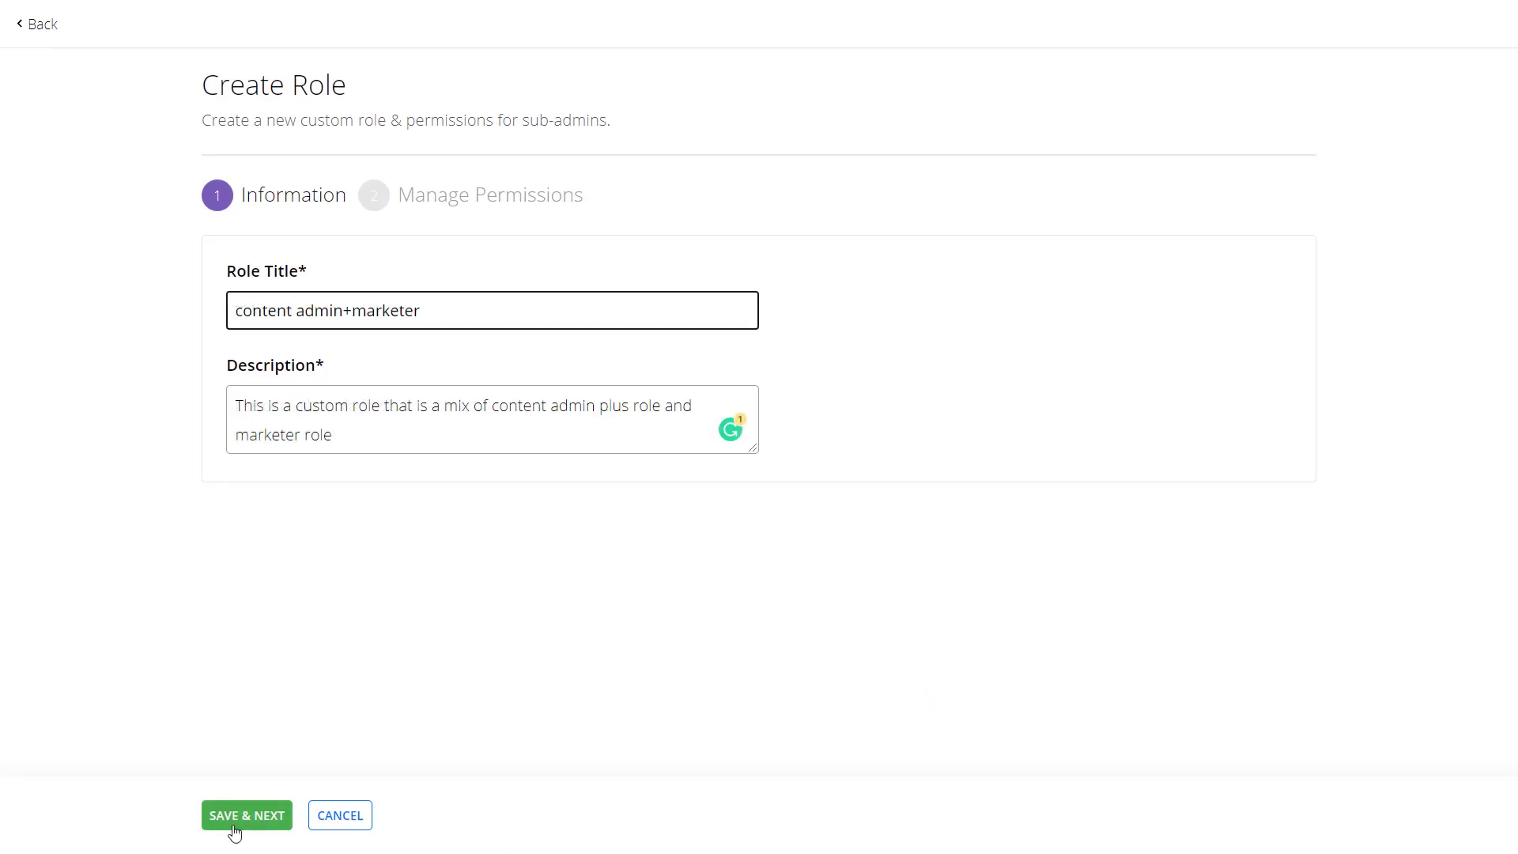
pyautogui.click(235, 830)
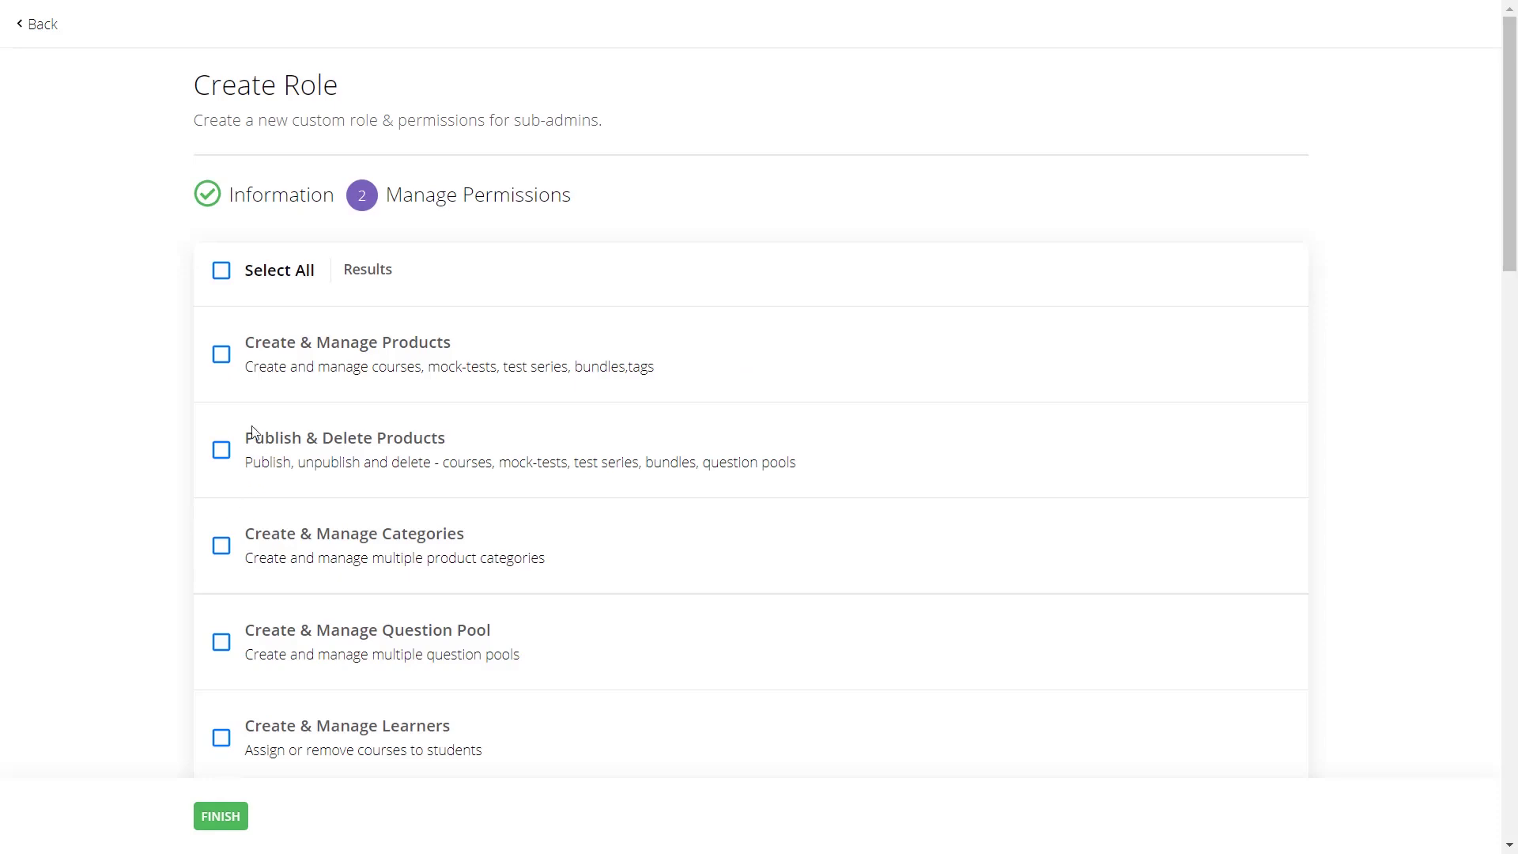
# Grant all permissions except Restricted Answer Review Access and Manage Addons, and save the role.
pyautogui.click(219, 268)
pyautogui.scroll(-1, 338, 786)
pyautogui.scroll(-20, 338, 786)
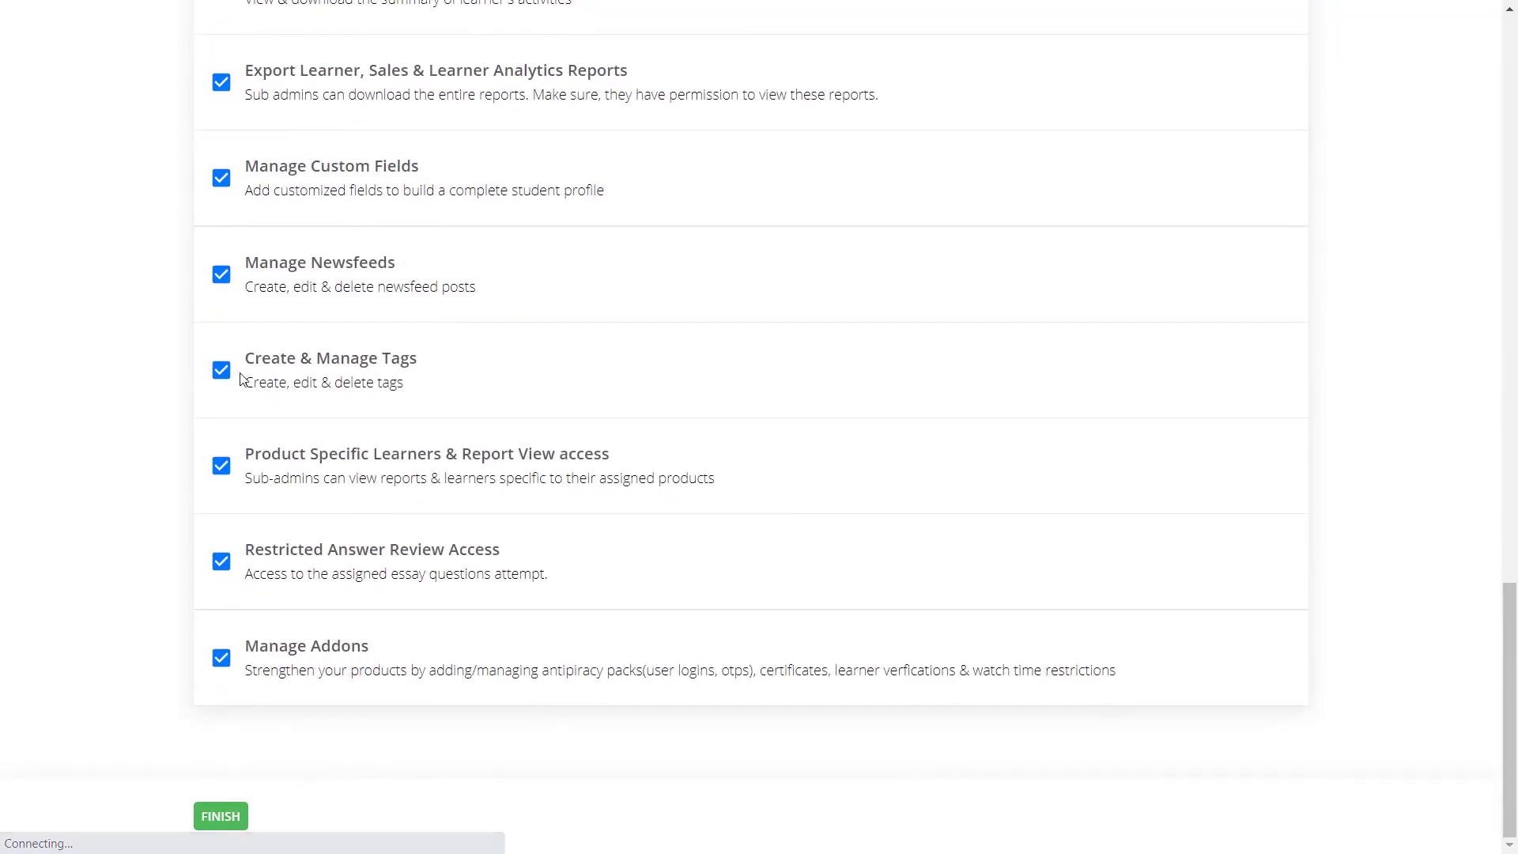
pyautogui.click(222, 563)
pyautogui.click(221, 660)
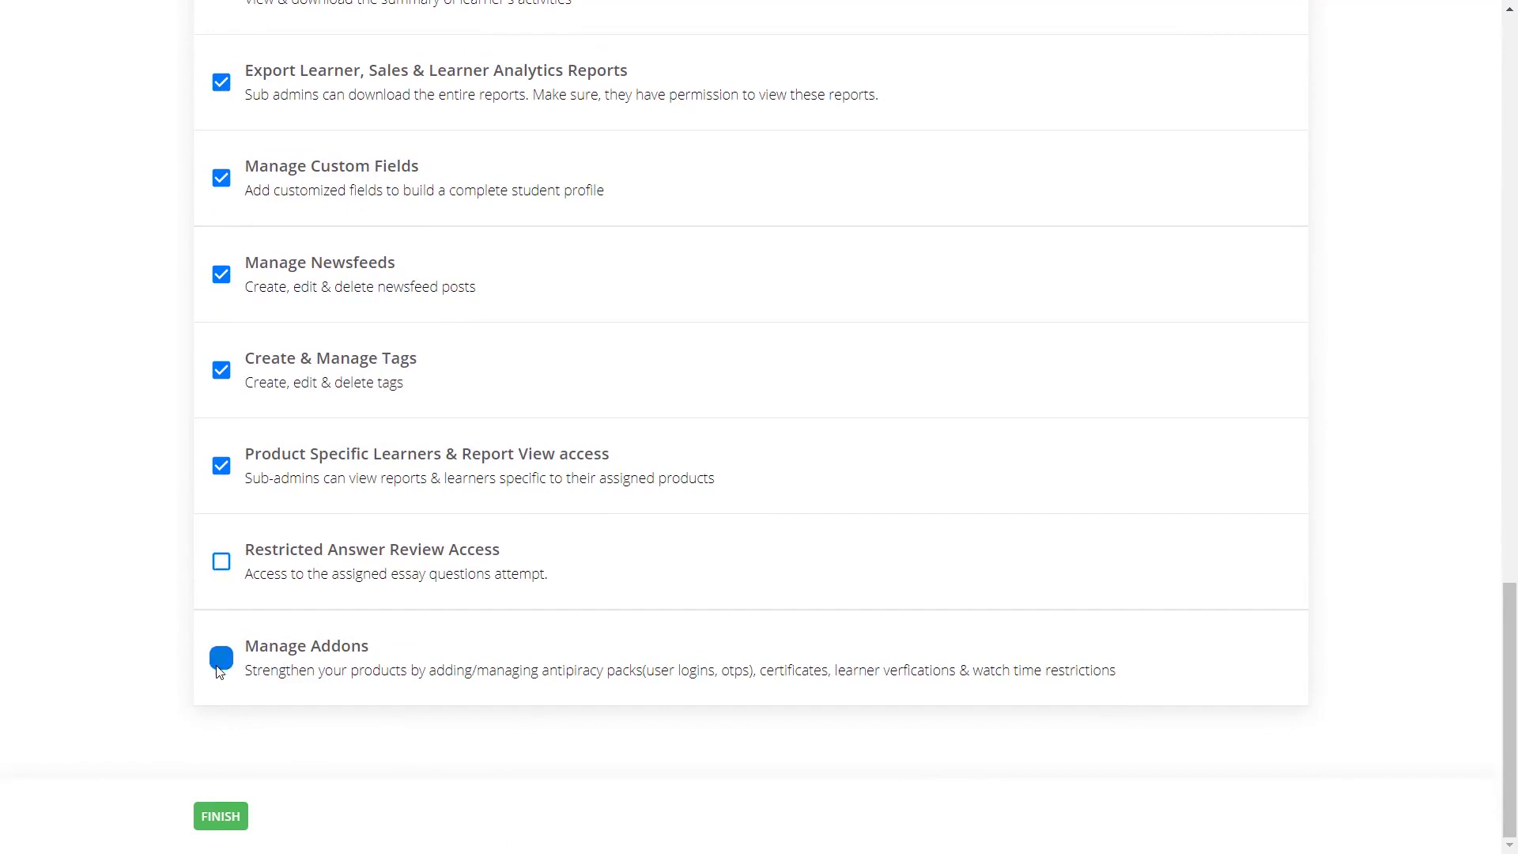
pyautogui.click(225, 820)
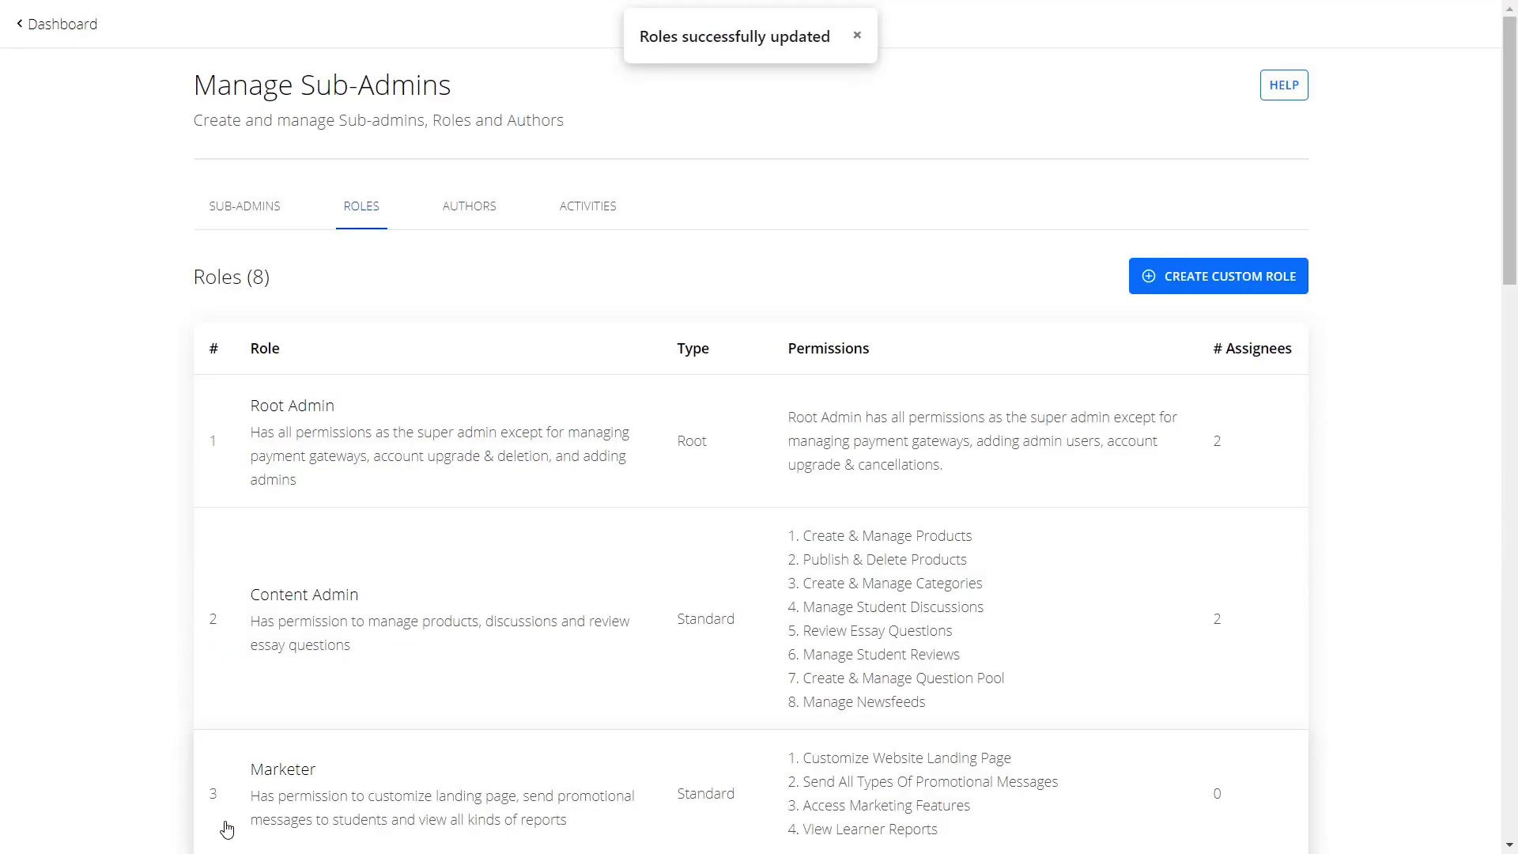
pyautogui.scroll(-12, 227, 828)
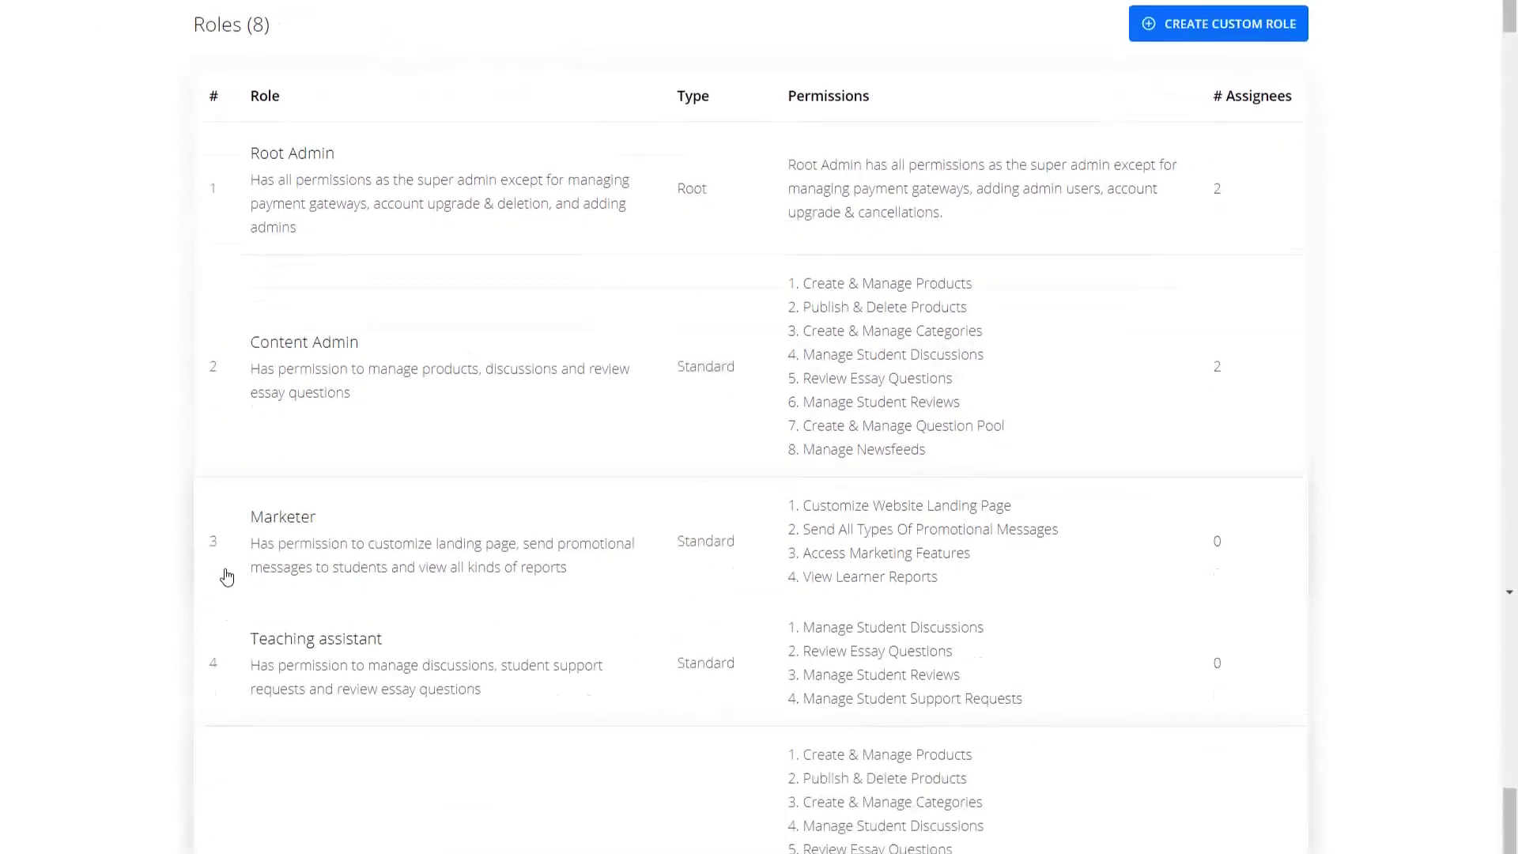
pyautogui.scroll(-6, 227, 630)
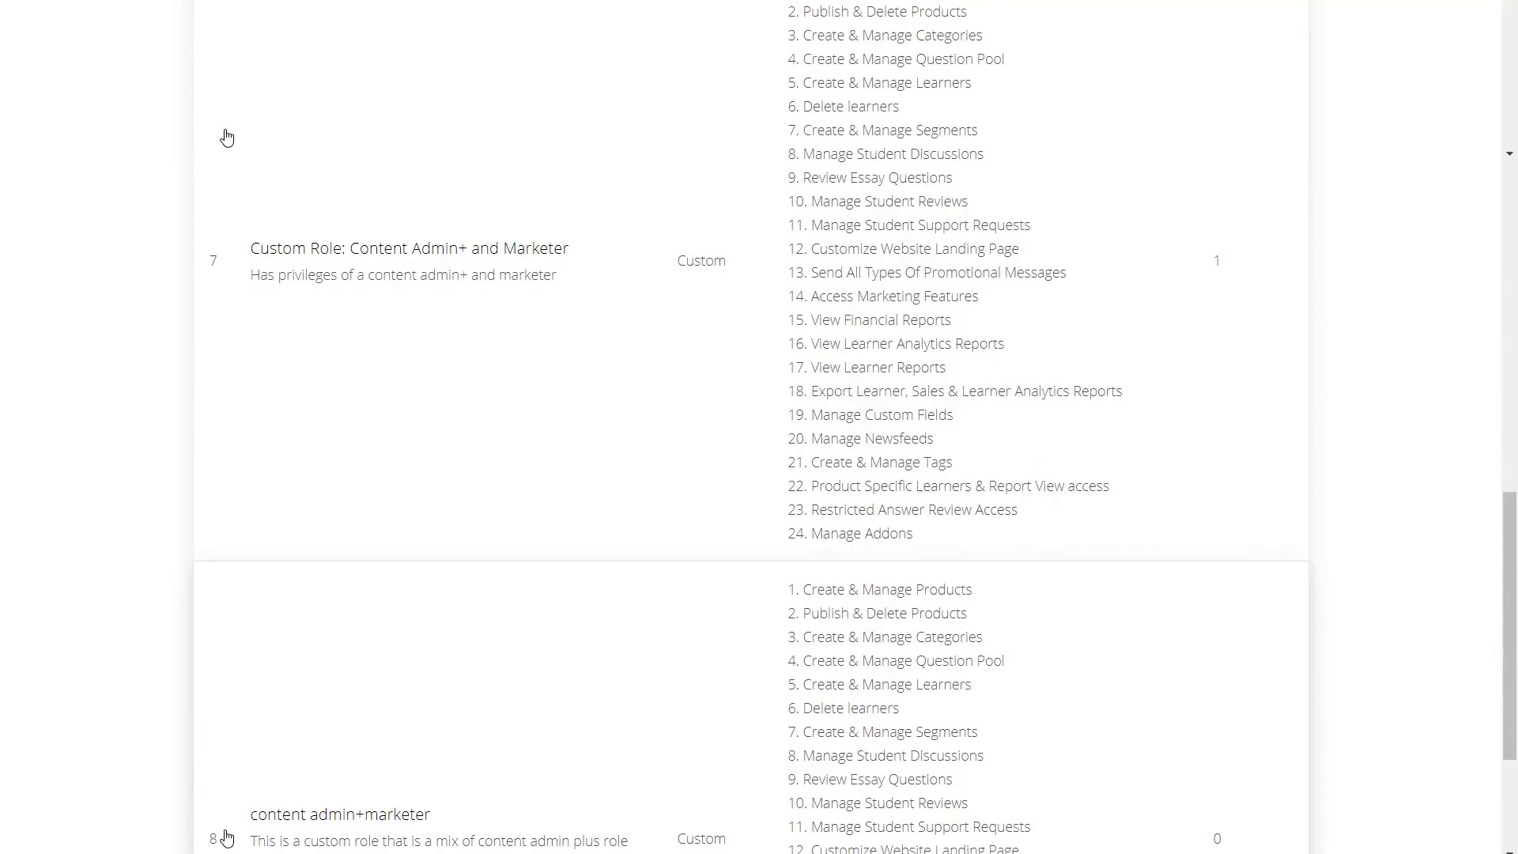
pyautogui.scroll(20, 227, 138)
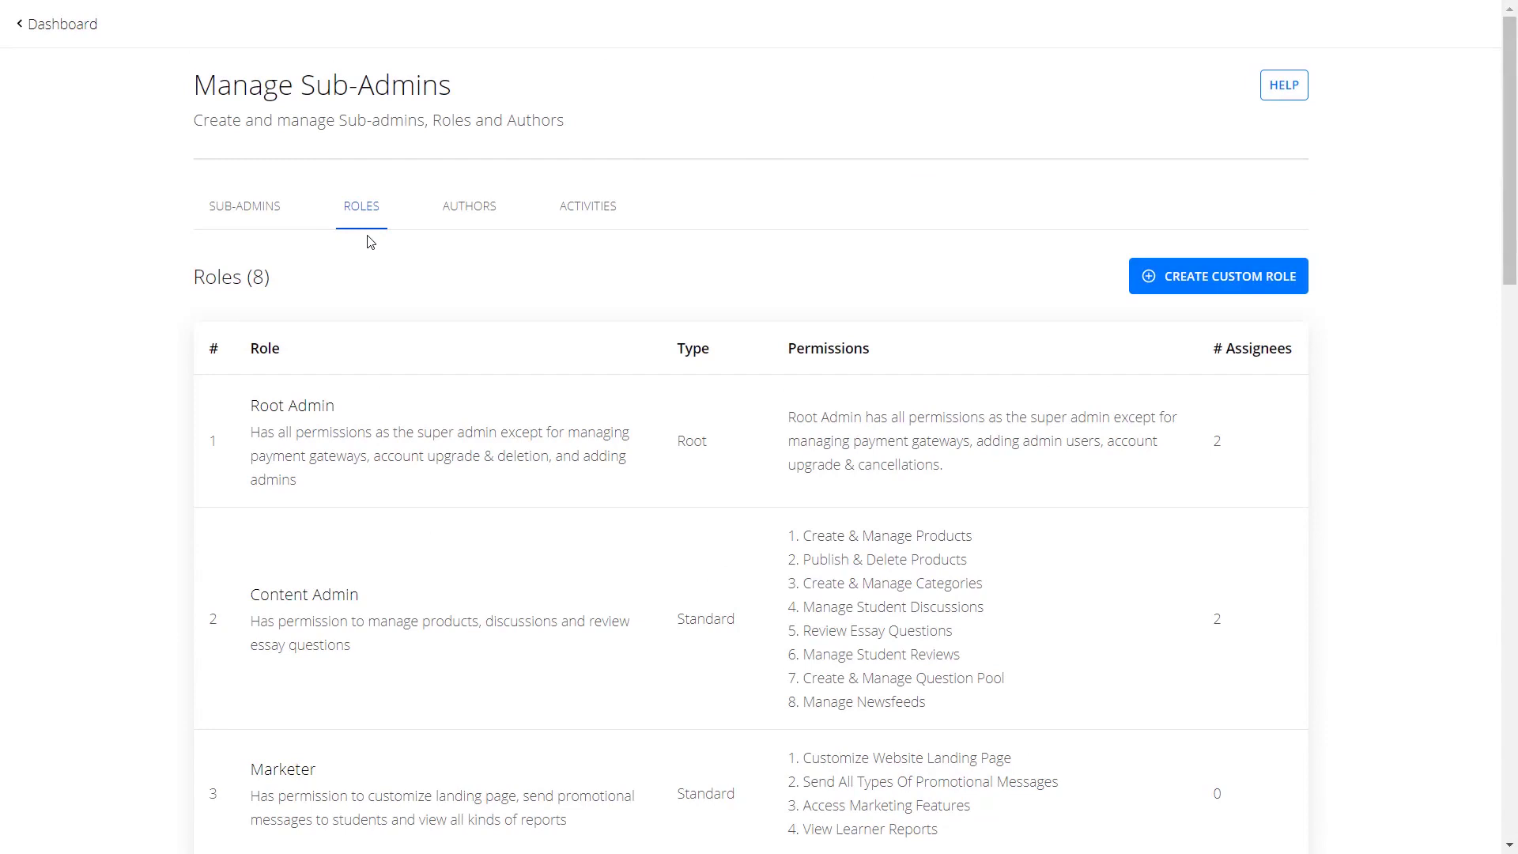
# Open the first sub-admin from the sub-admins list for editing, keeping its details.
pyautogui.click(271, 219)
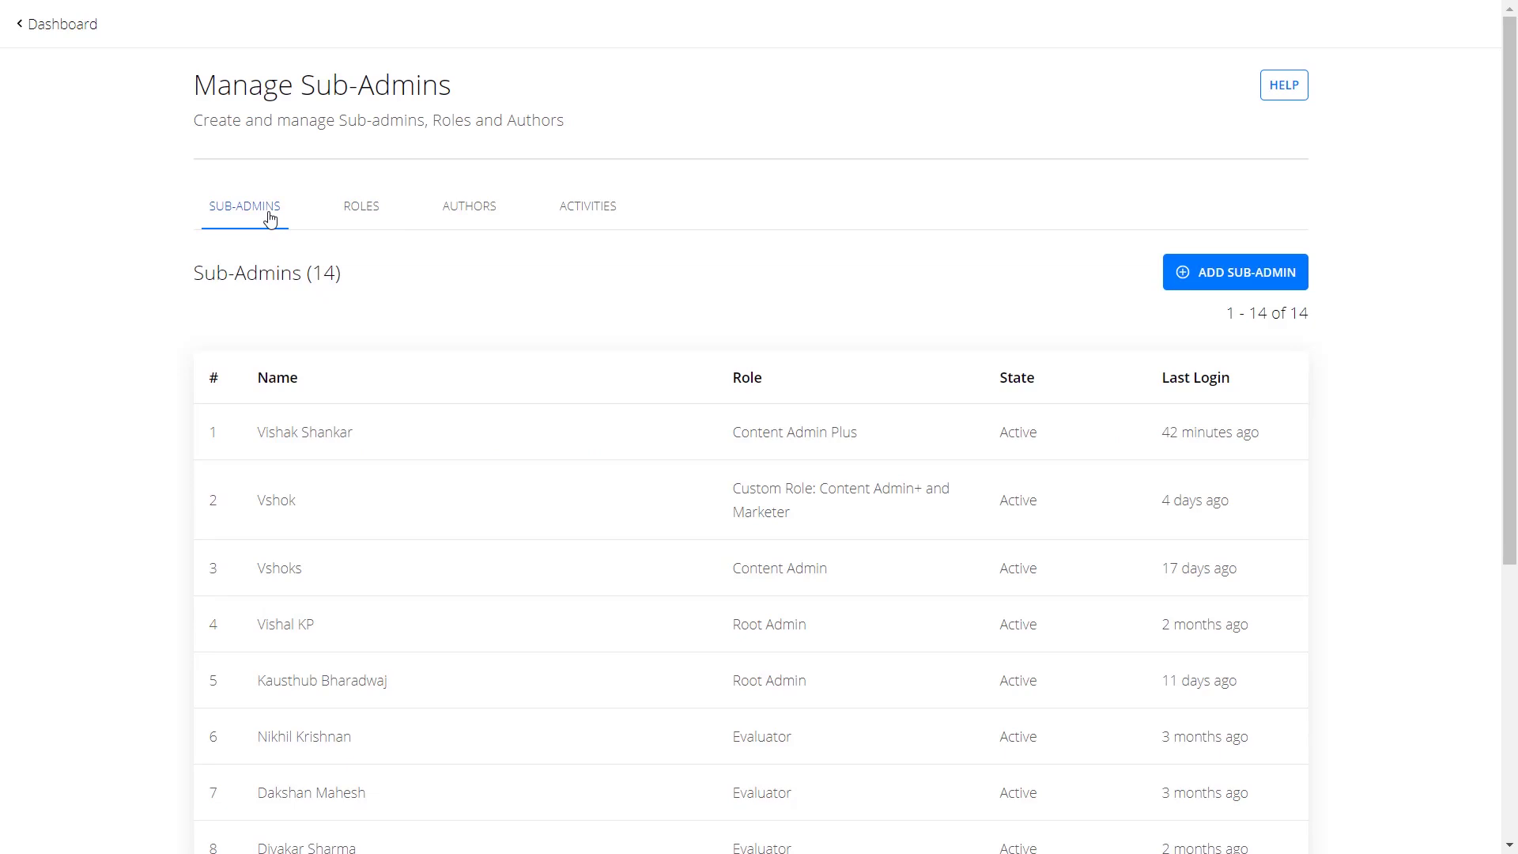
pyautogui.click(286, 451)
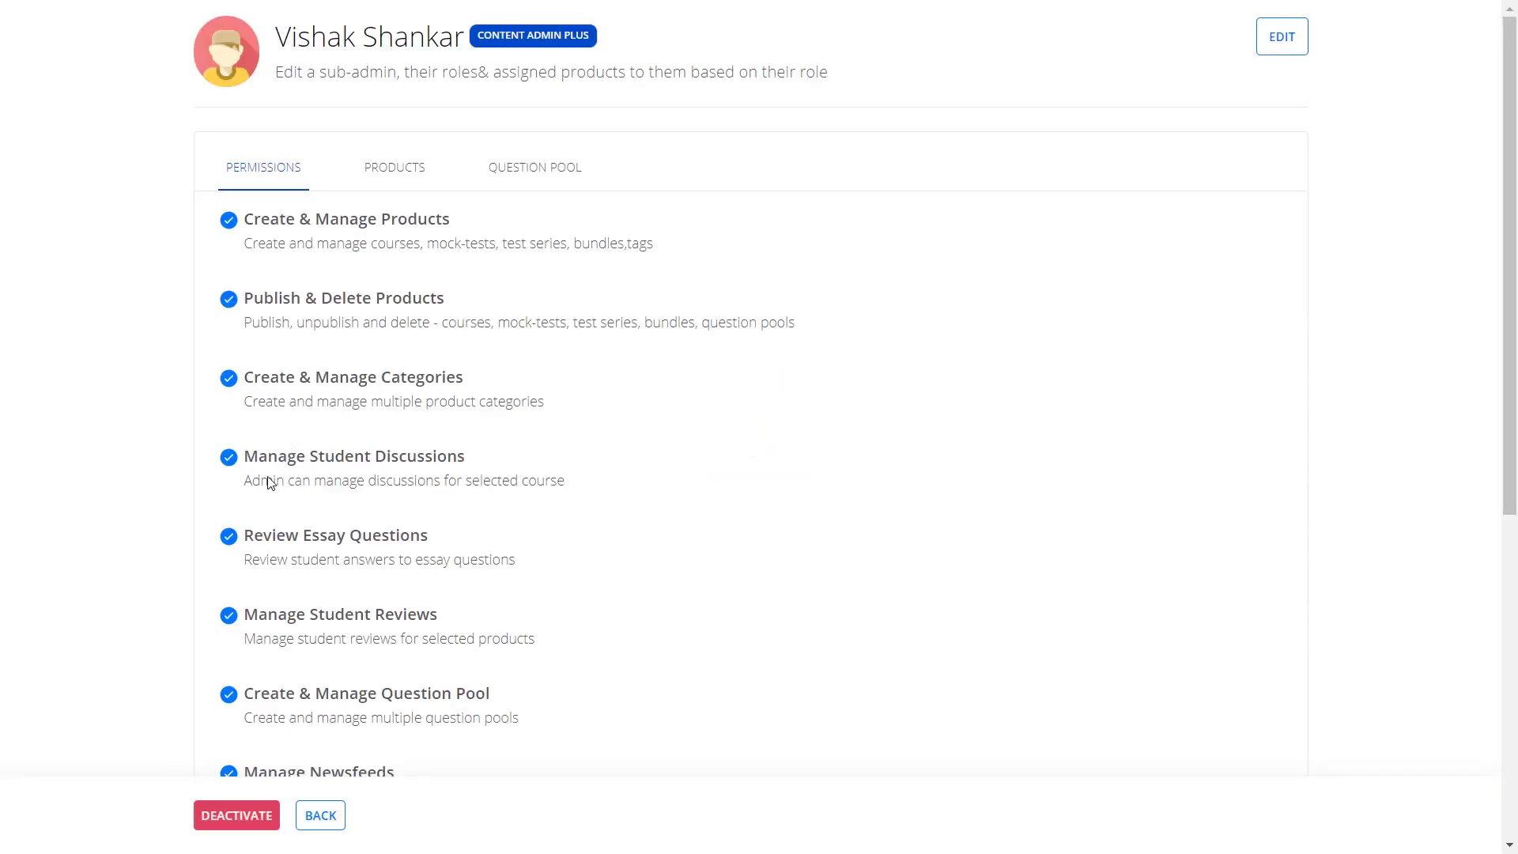
pyautogui.click(1282, 37)
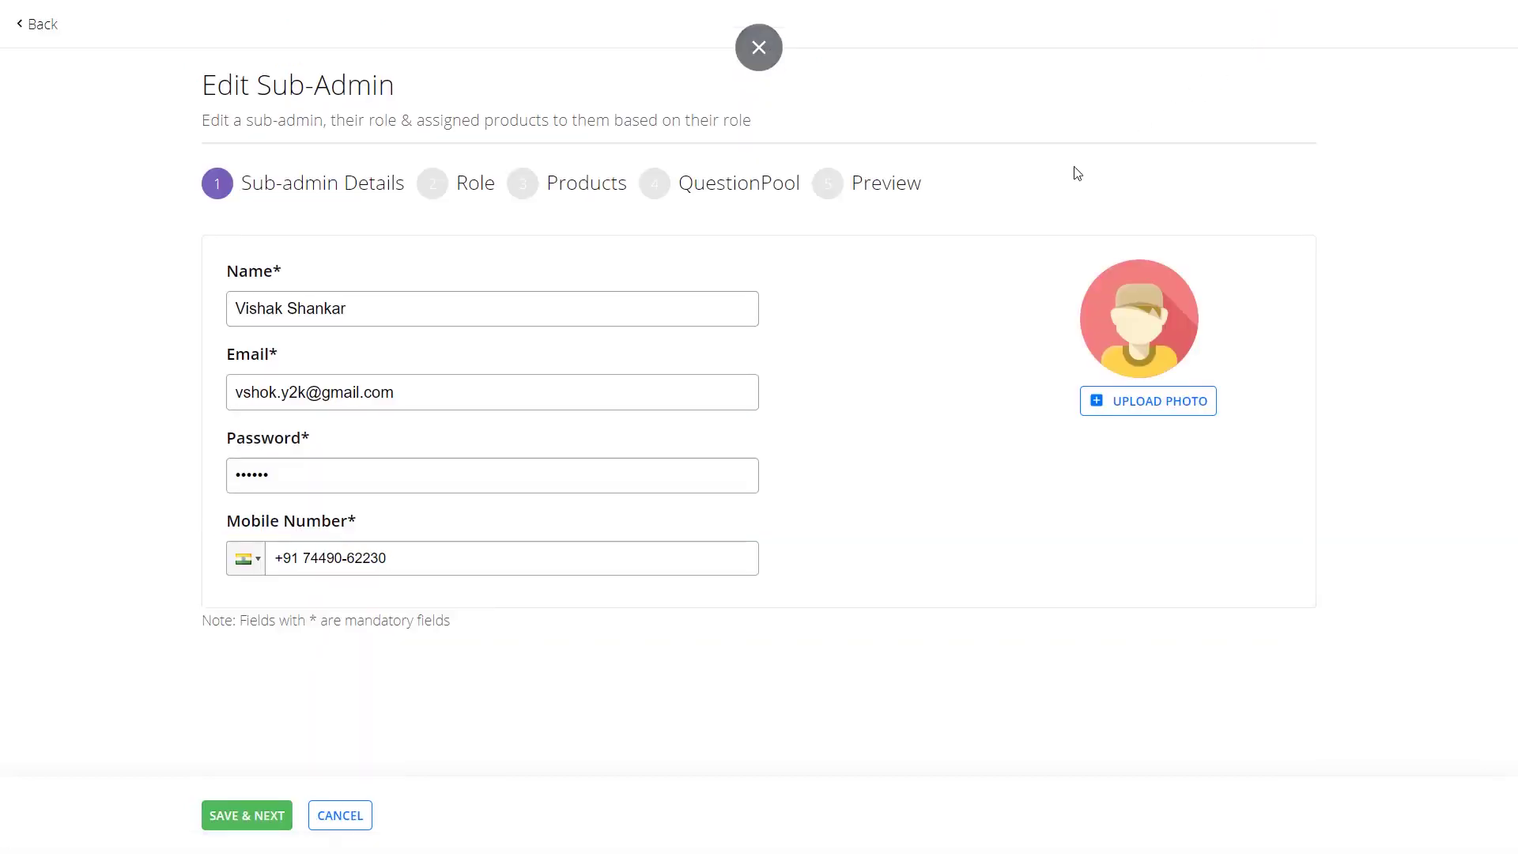
pyautogui.click(230, 820)
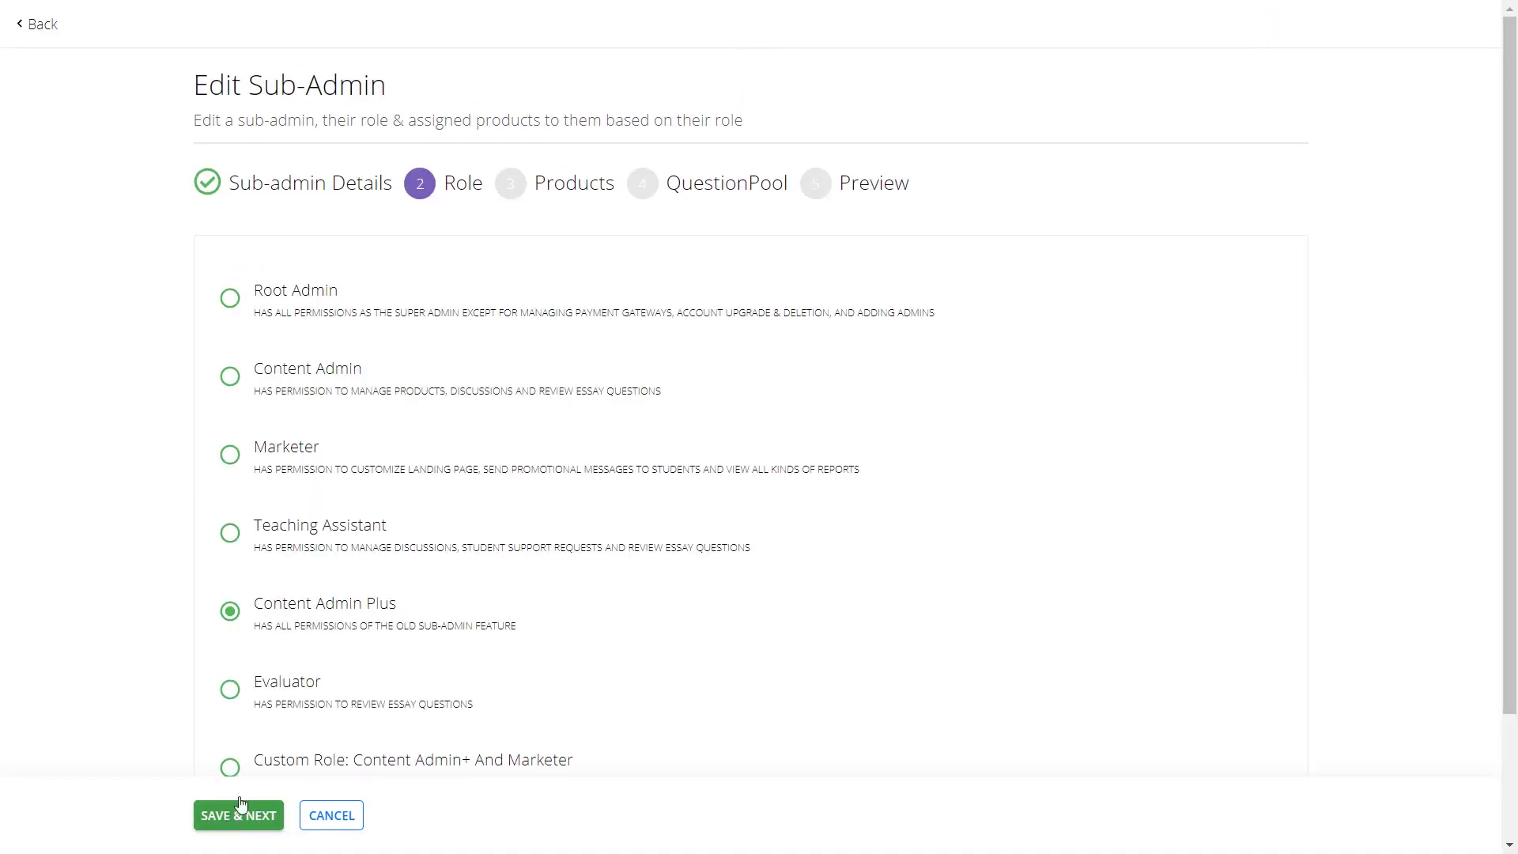
# Assign the Content Admin+Marketer role, keeping existing products and question pools, and save.
pyautogui.scroll(-2, 329, 671)
pyautogui.click(248, 710)
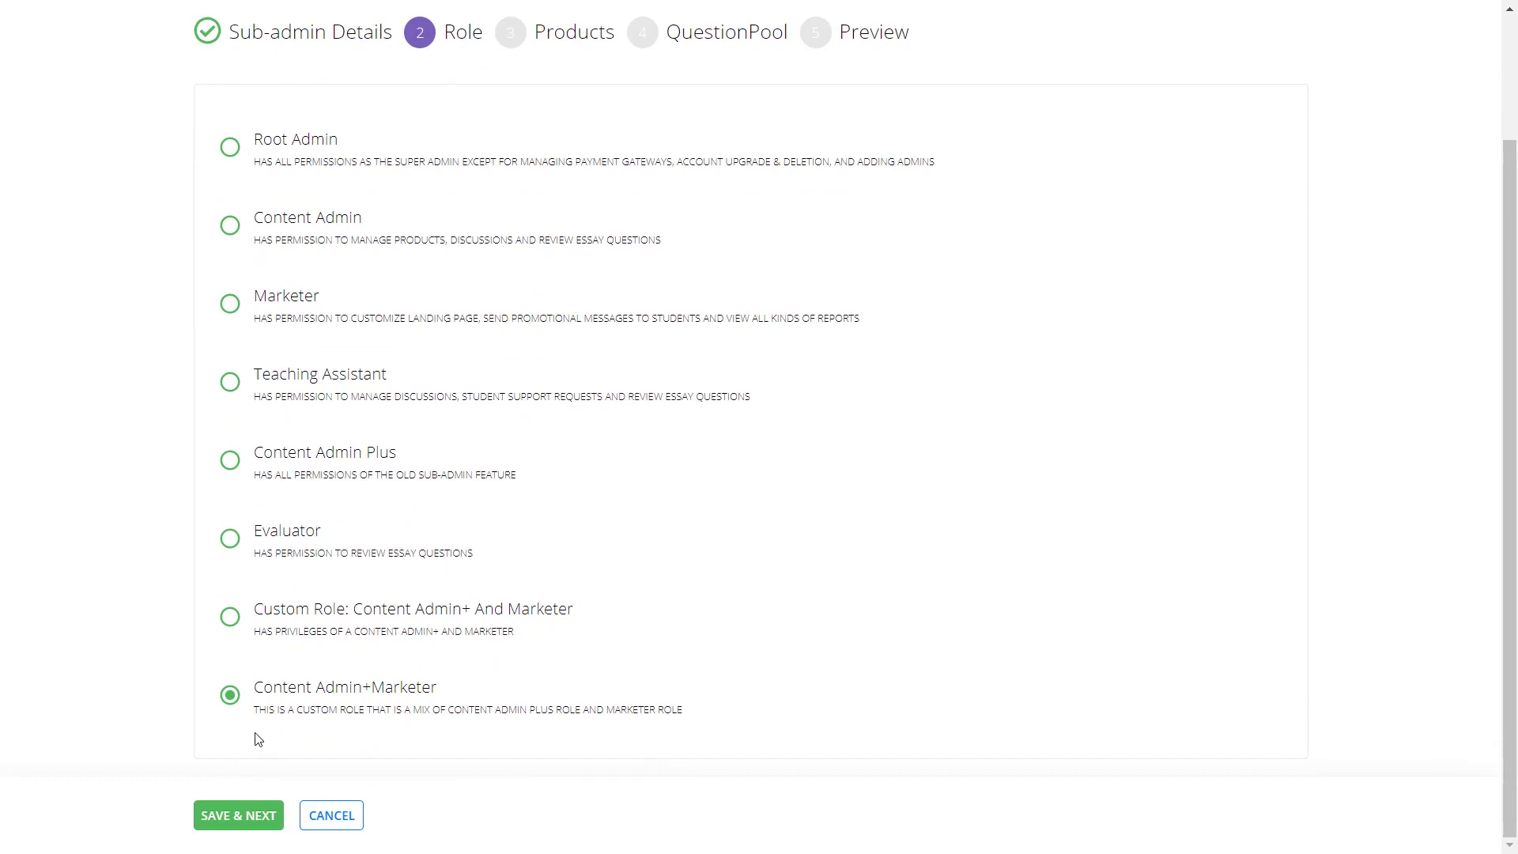
pyautogui.click(236, 818)
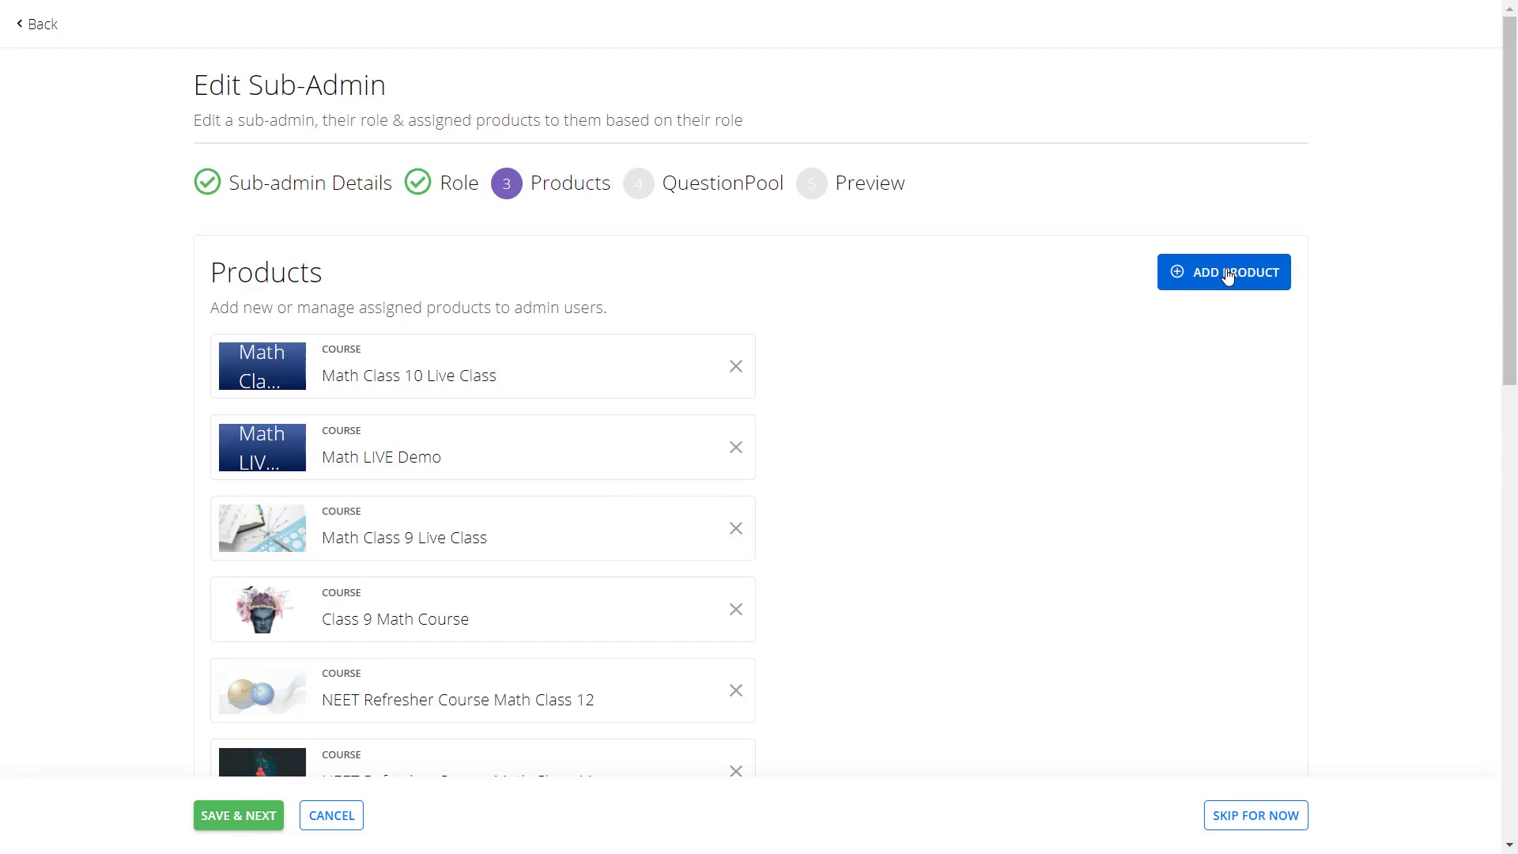
pyautogui.click(250, 822)
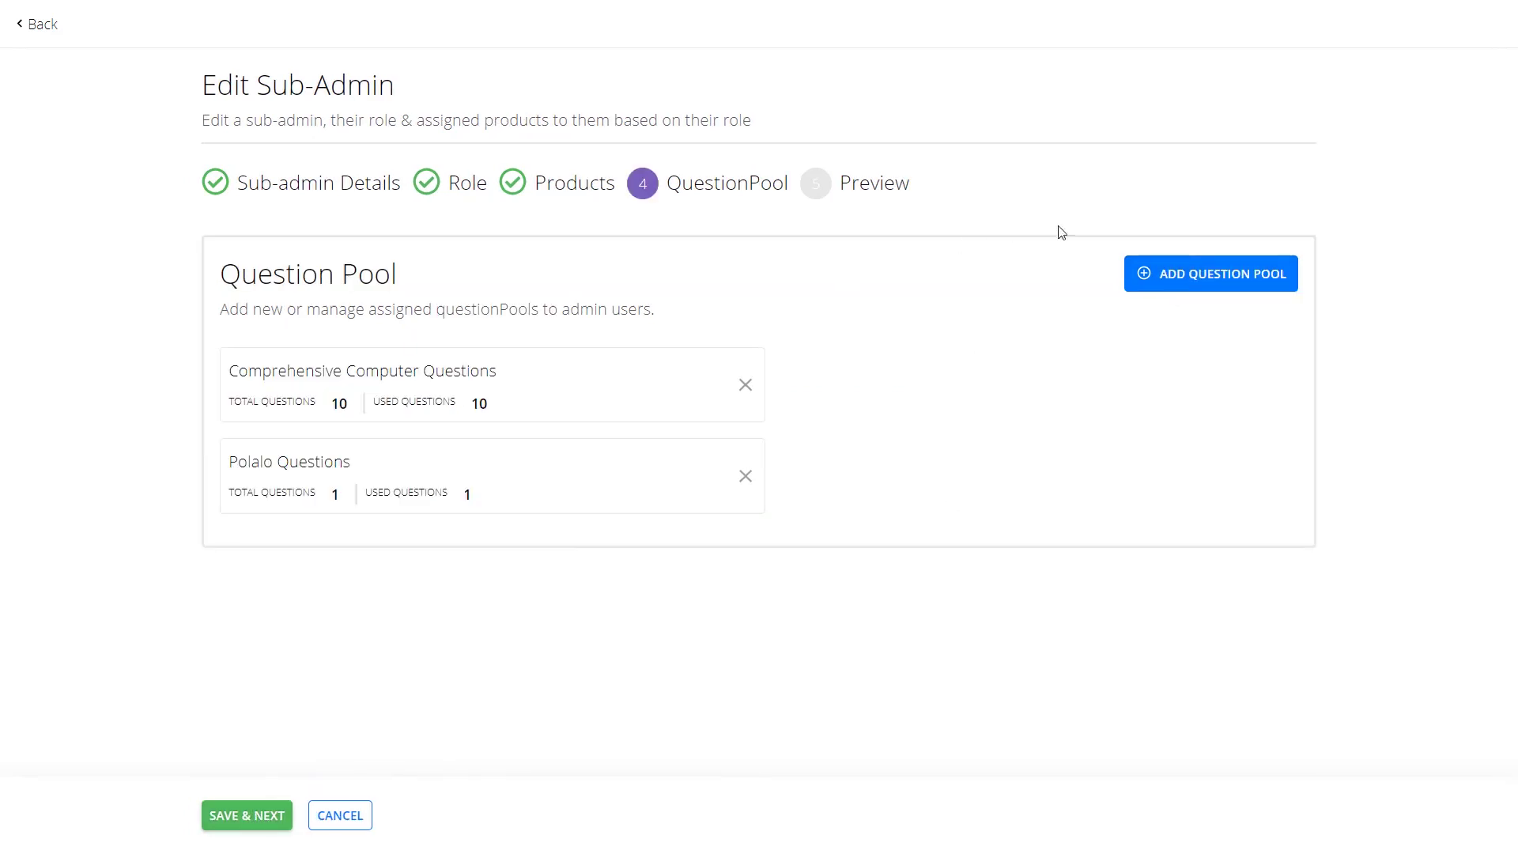
pyautogui.click(259, 820)
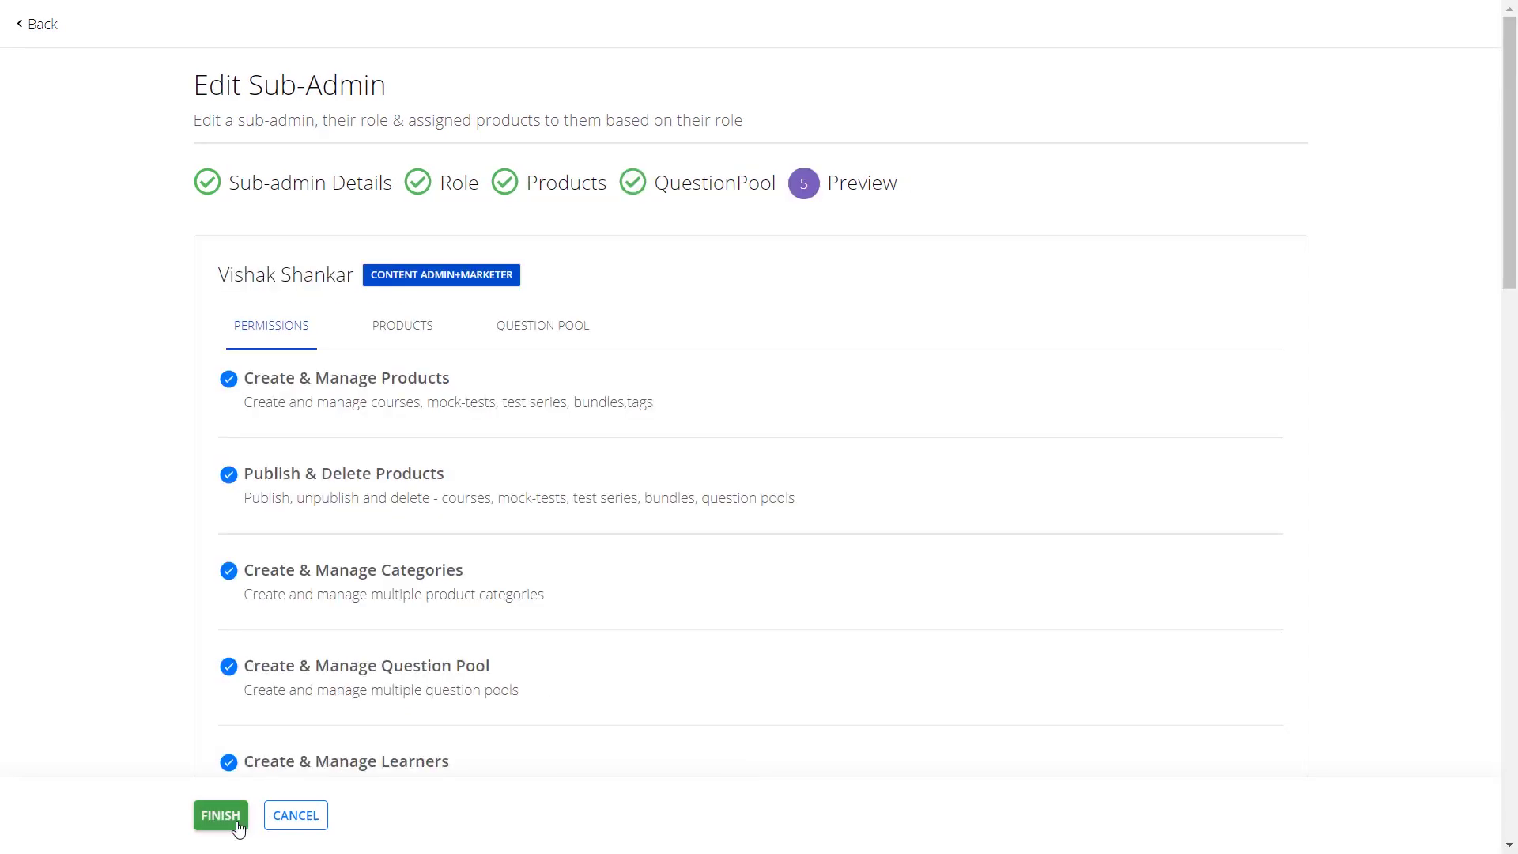
pyautogui.click(237, 825)
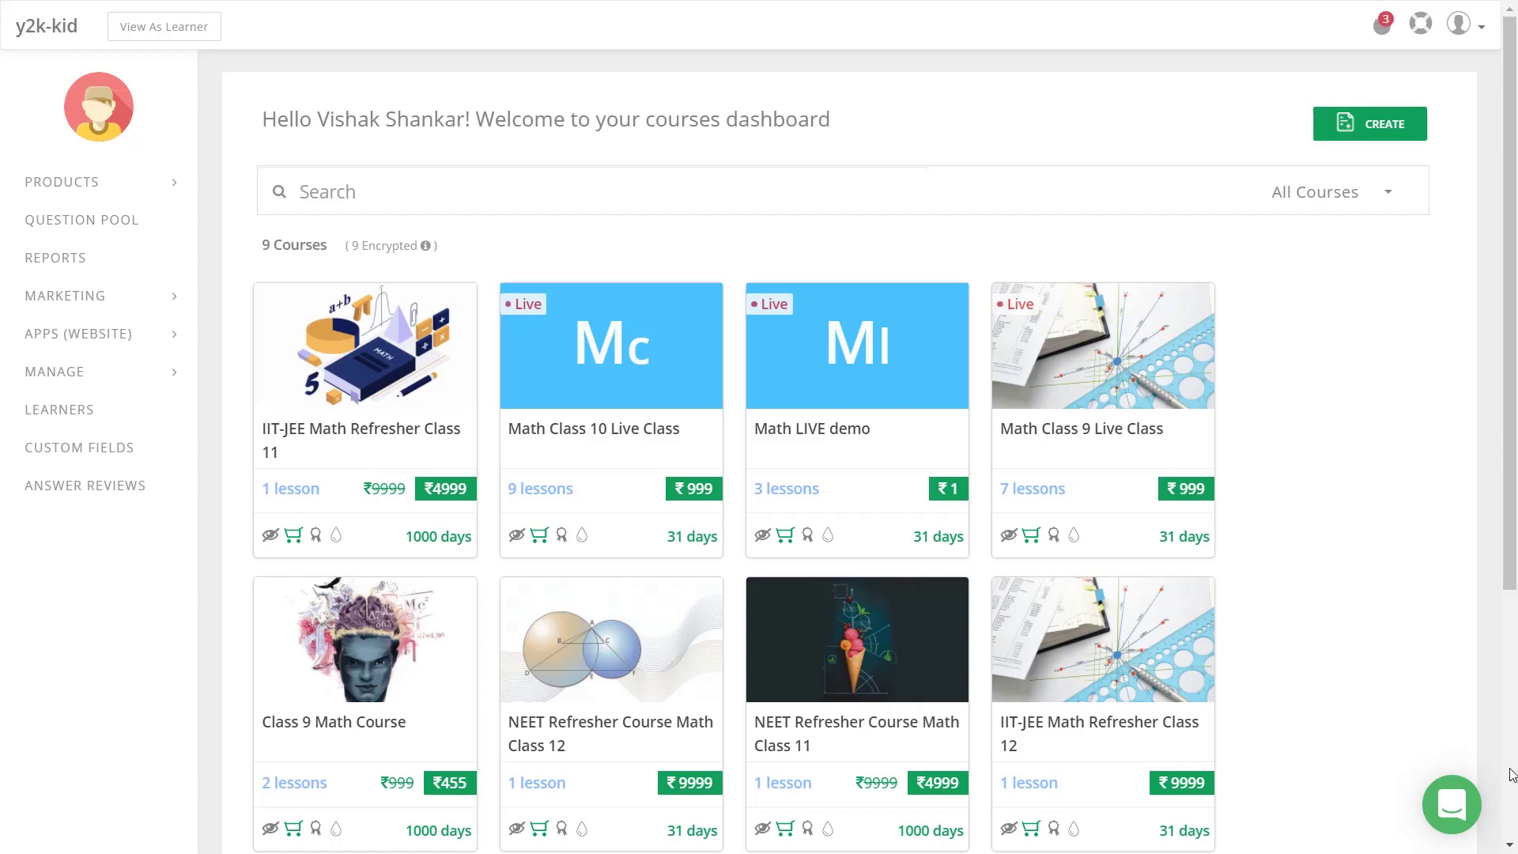
# Expand the MARKETING section in the sidebar.
pyautogui.click(168, 297)
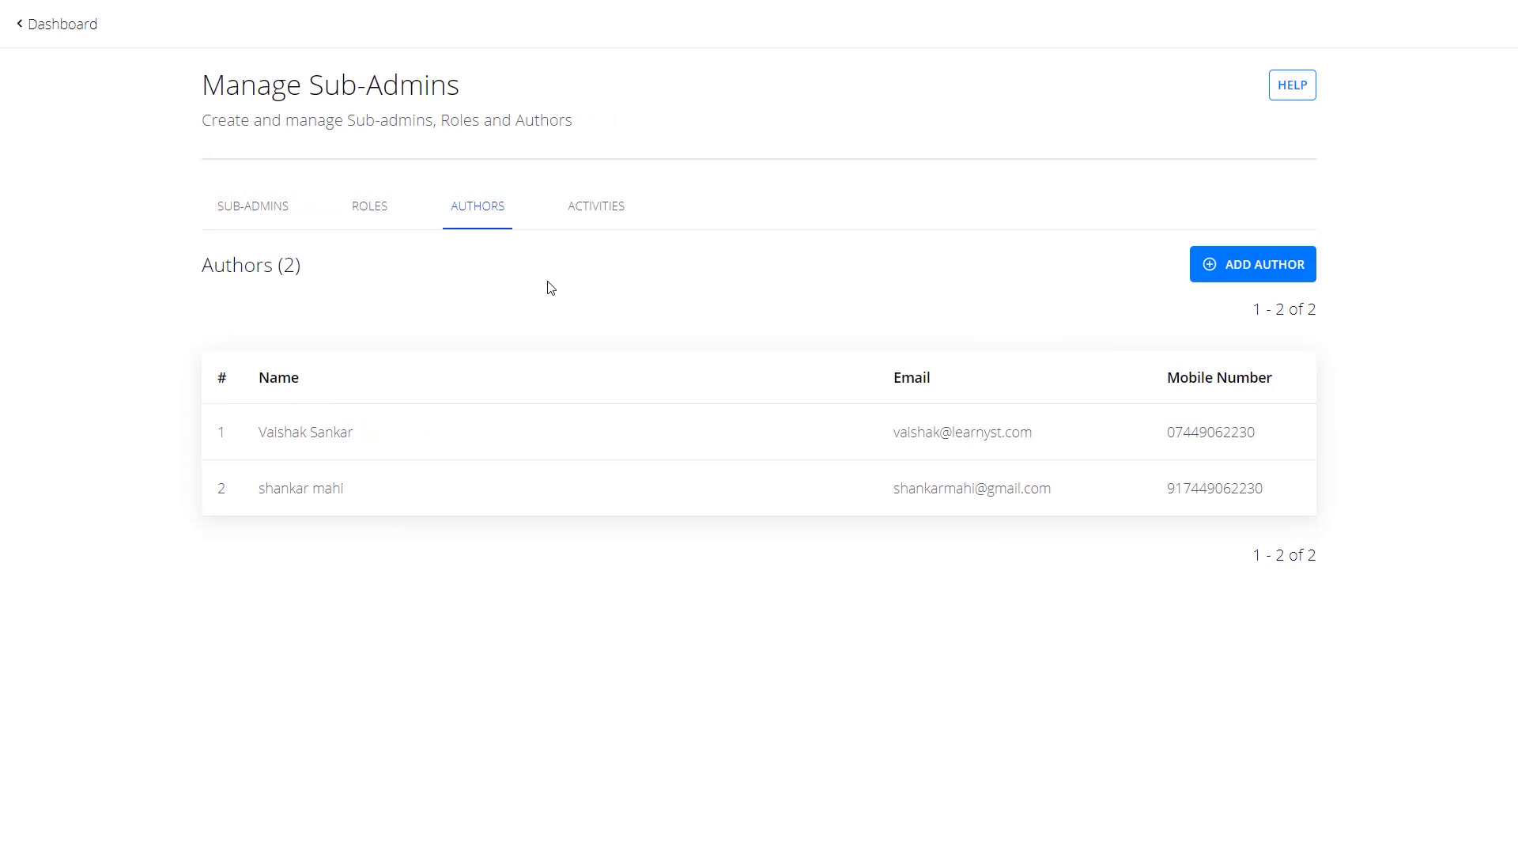
# Filter the Activities logs by the sub-admin's e-mail address.
pyautogui.click(585, 207)
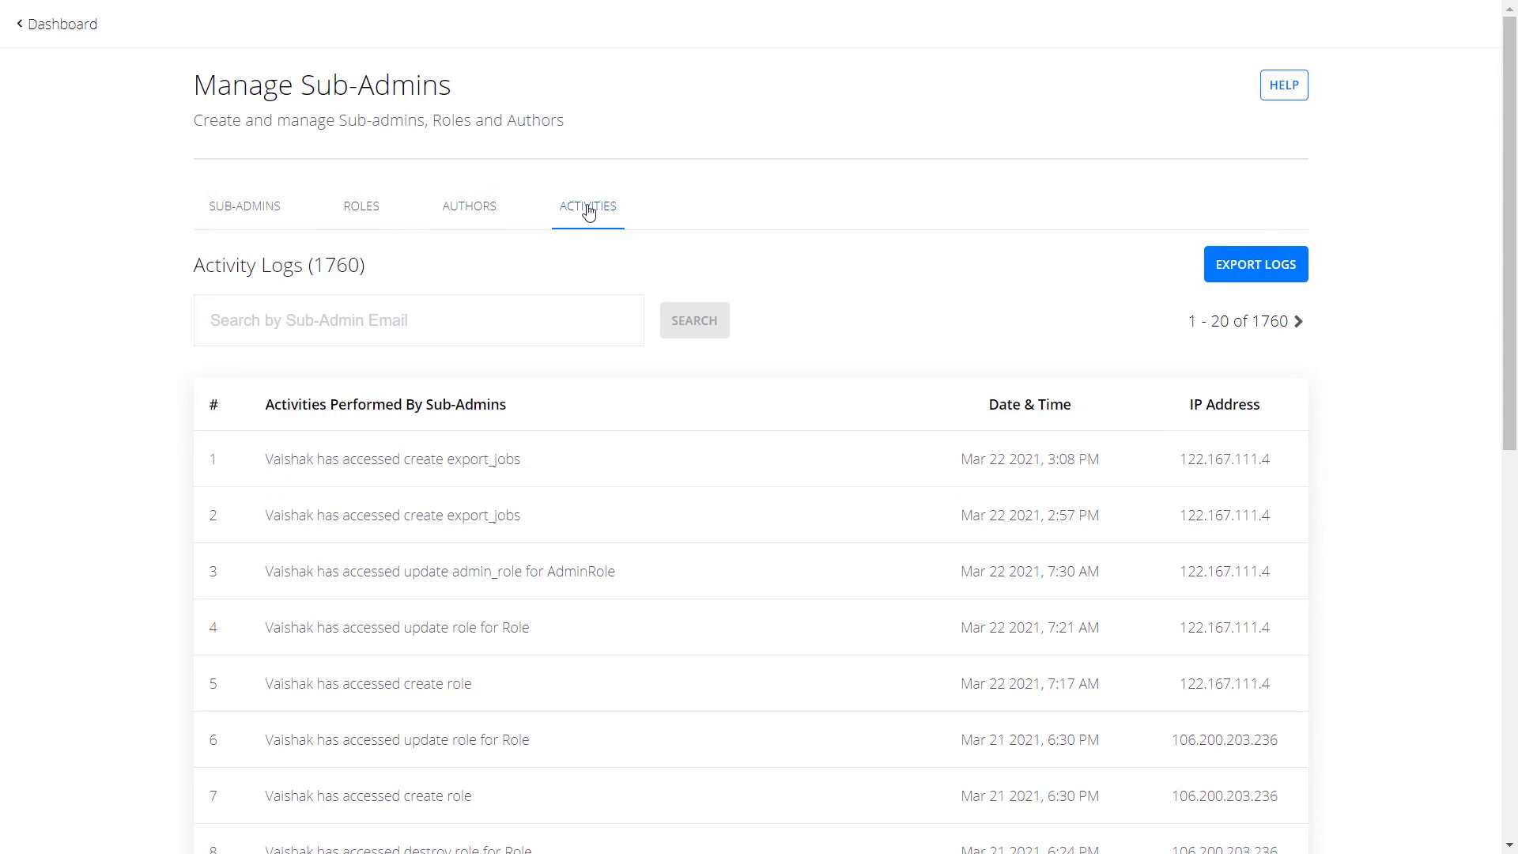
pyautogui.click(514, 320)
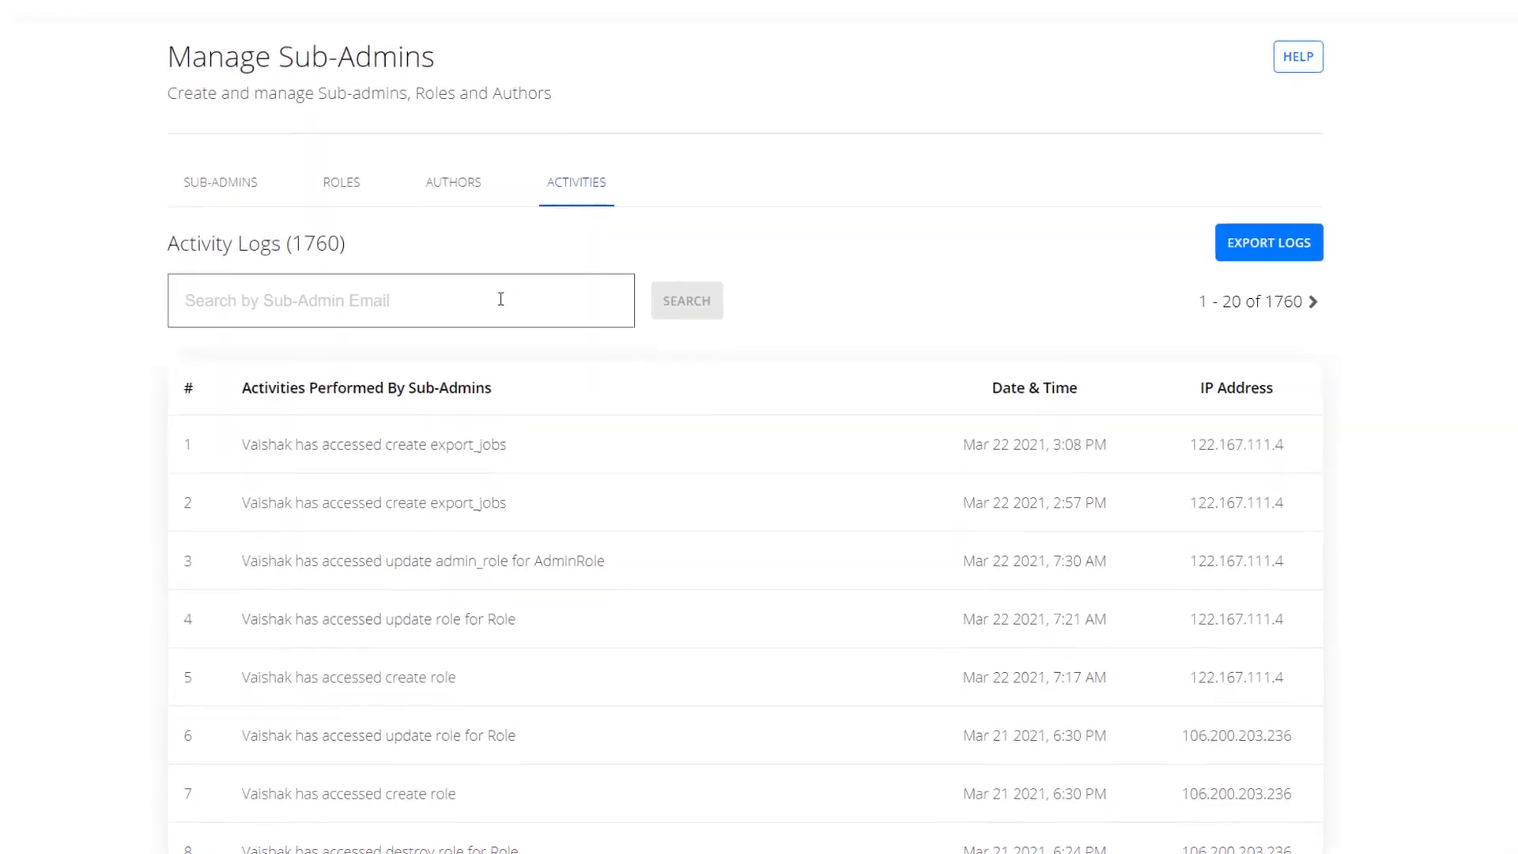
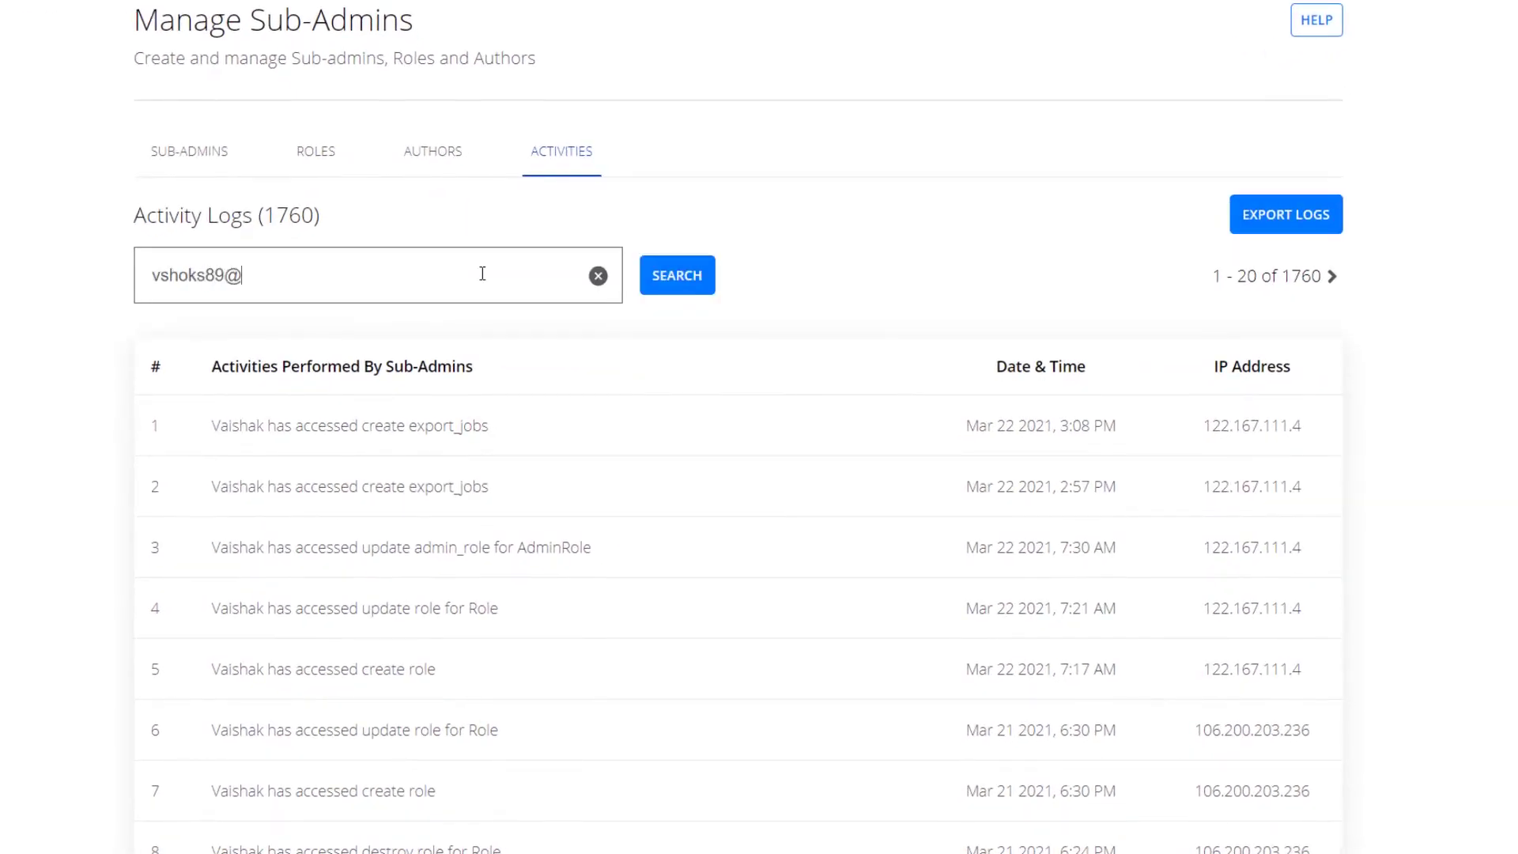
pyautogui.press('Return')
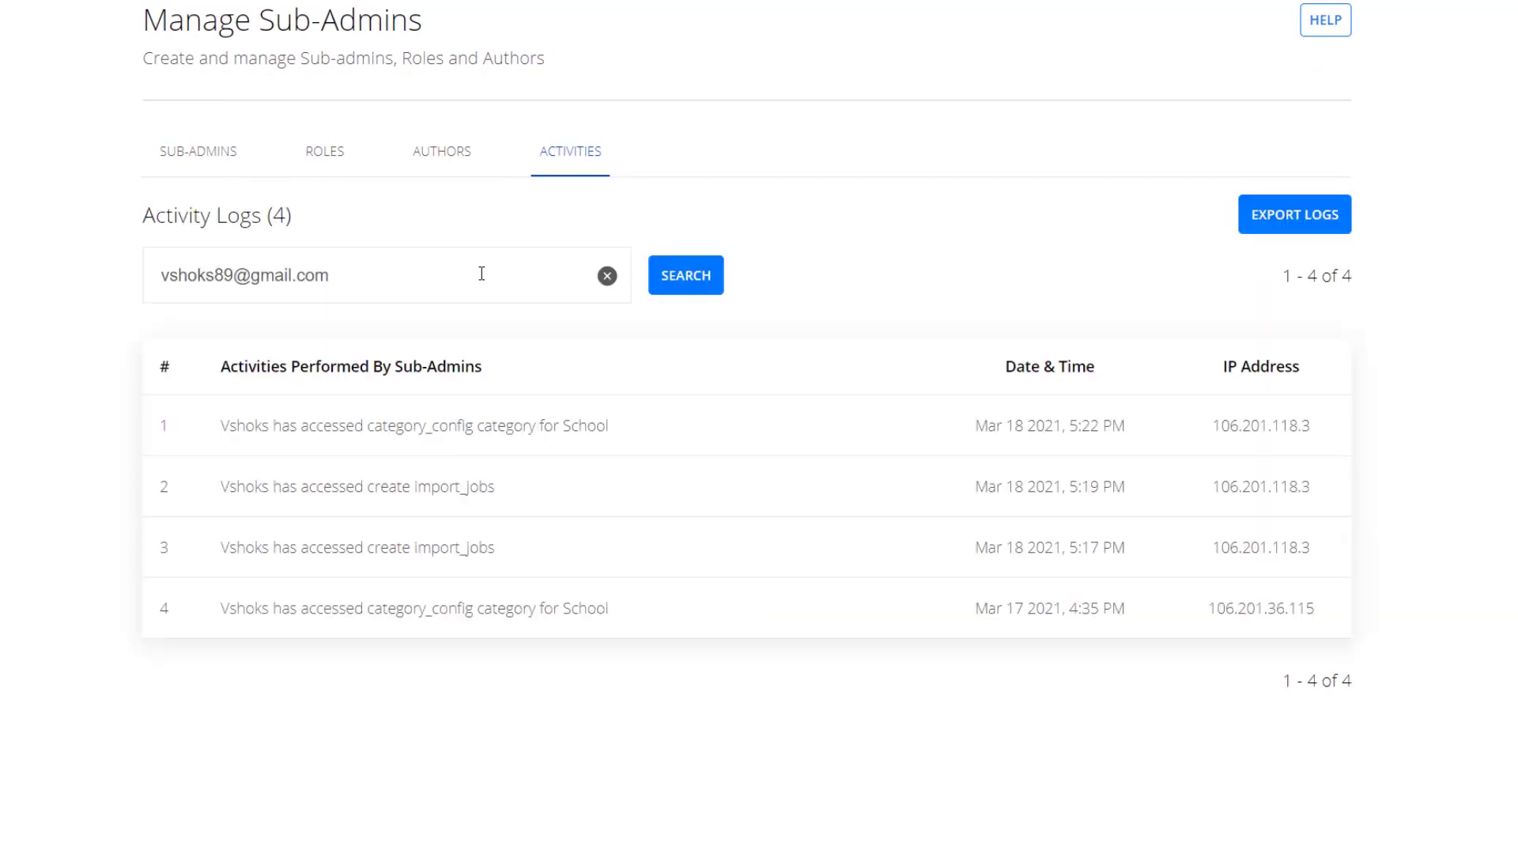
# Export the filtered logs for 01/03/2021 to 22/03/2021.
pyautogui.click(1259, 223)
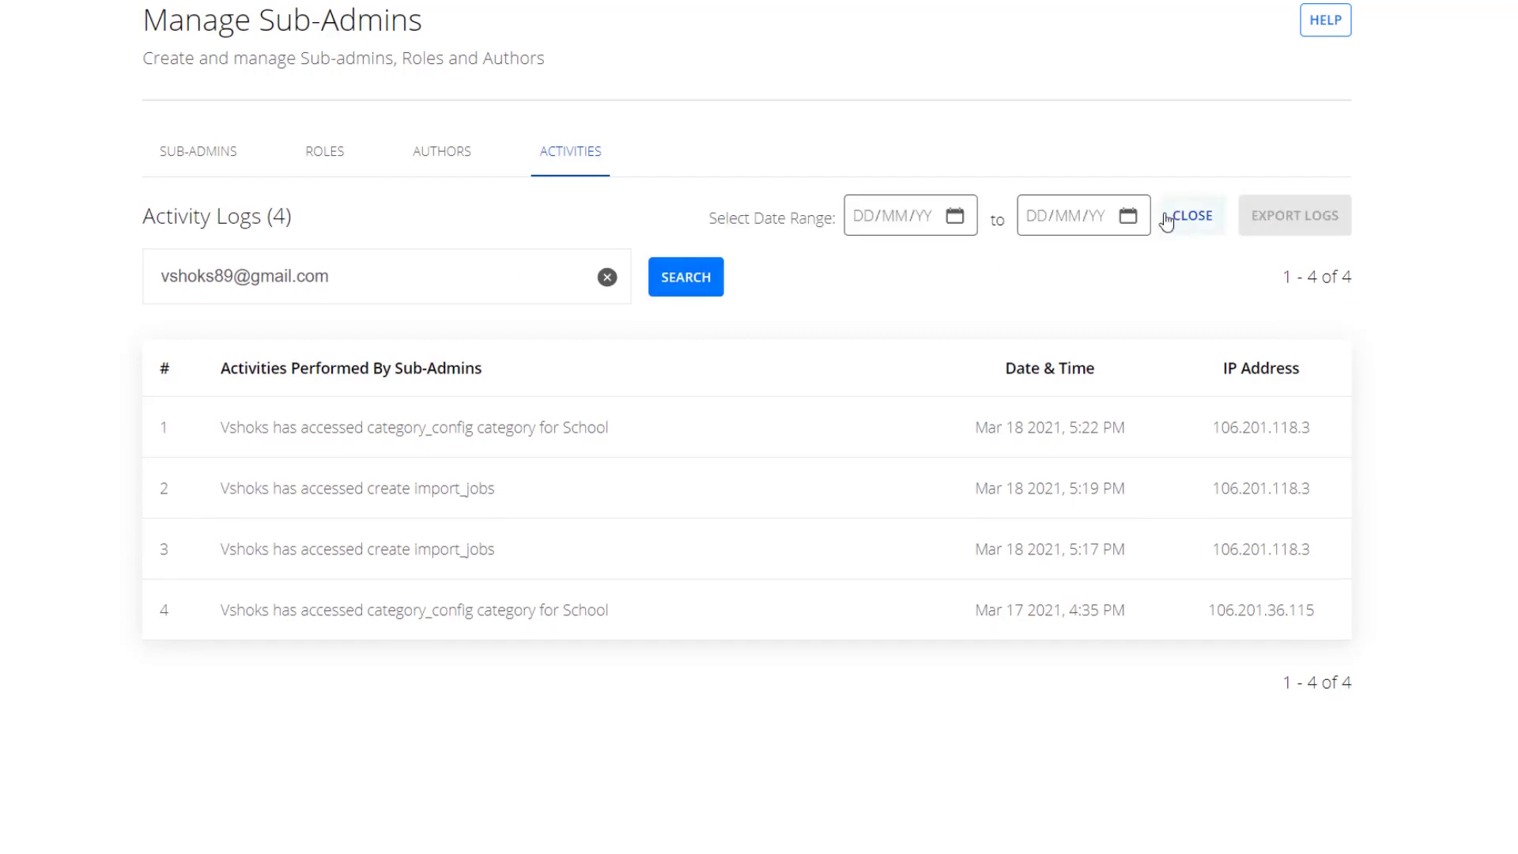
pyautogui.click(955, 218)
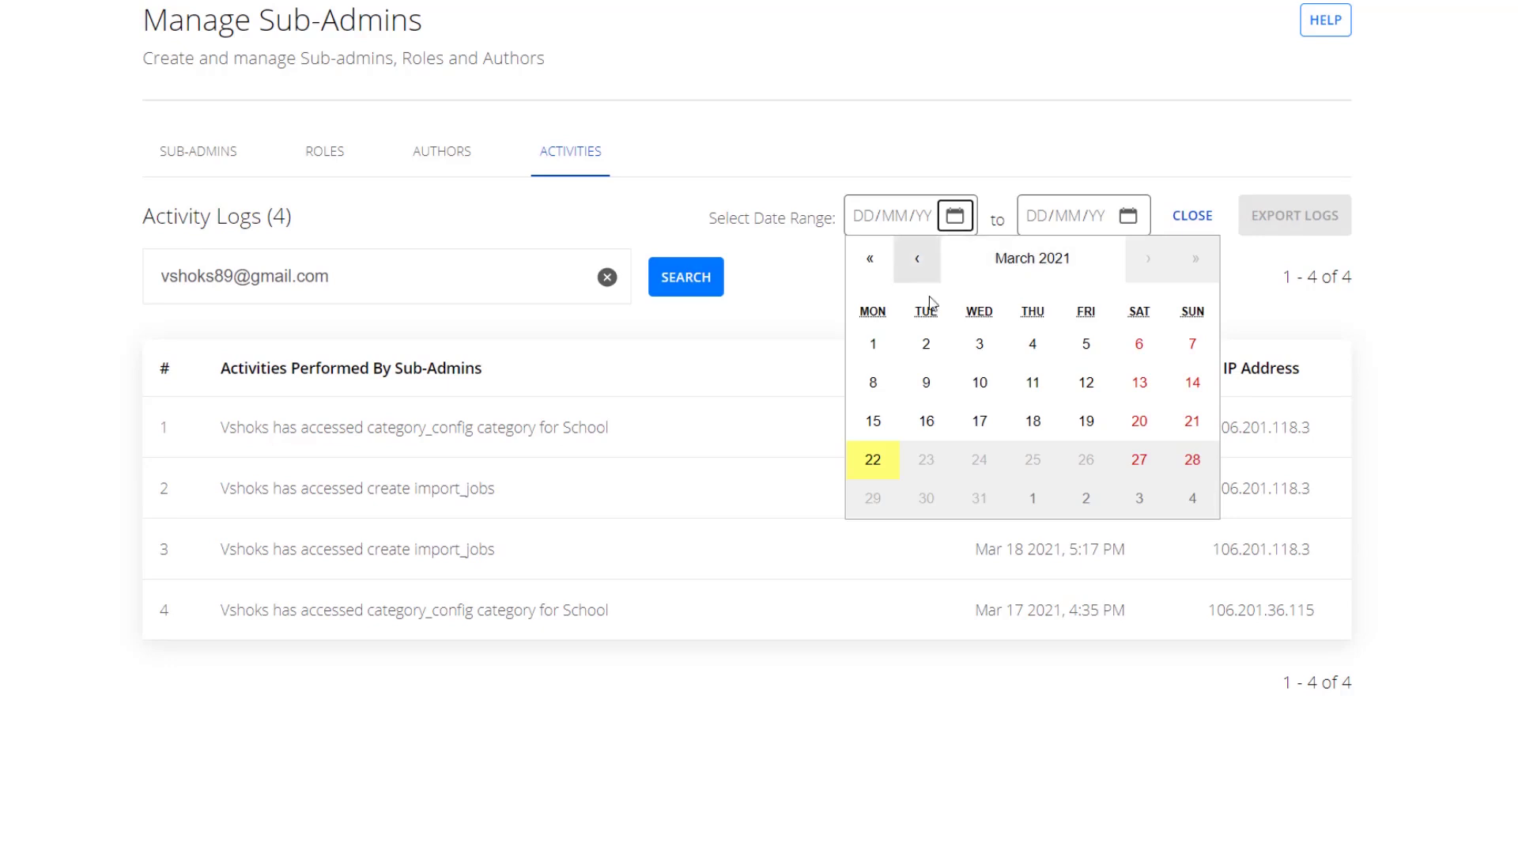
pyautogui.click(865, 347)
pyautogui.click(1129, 215)
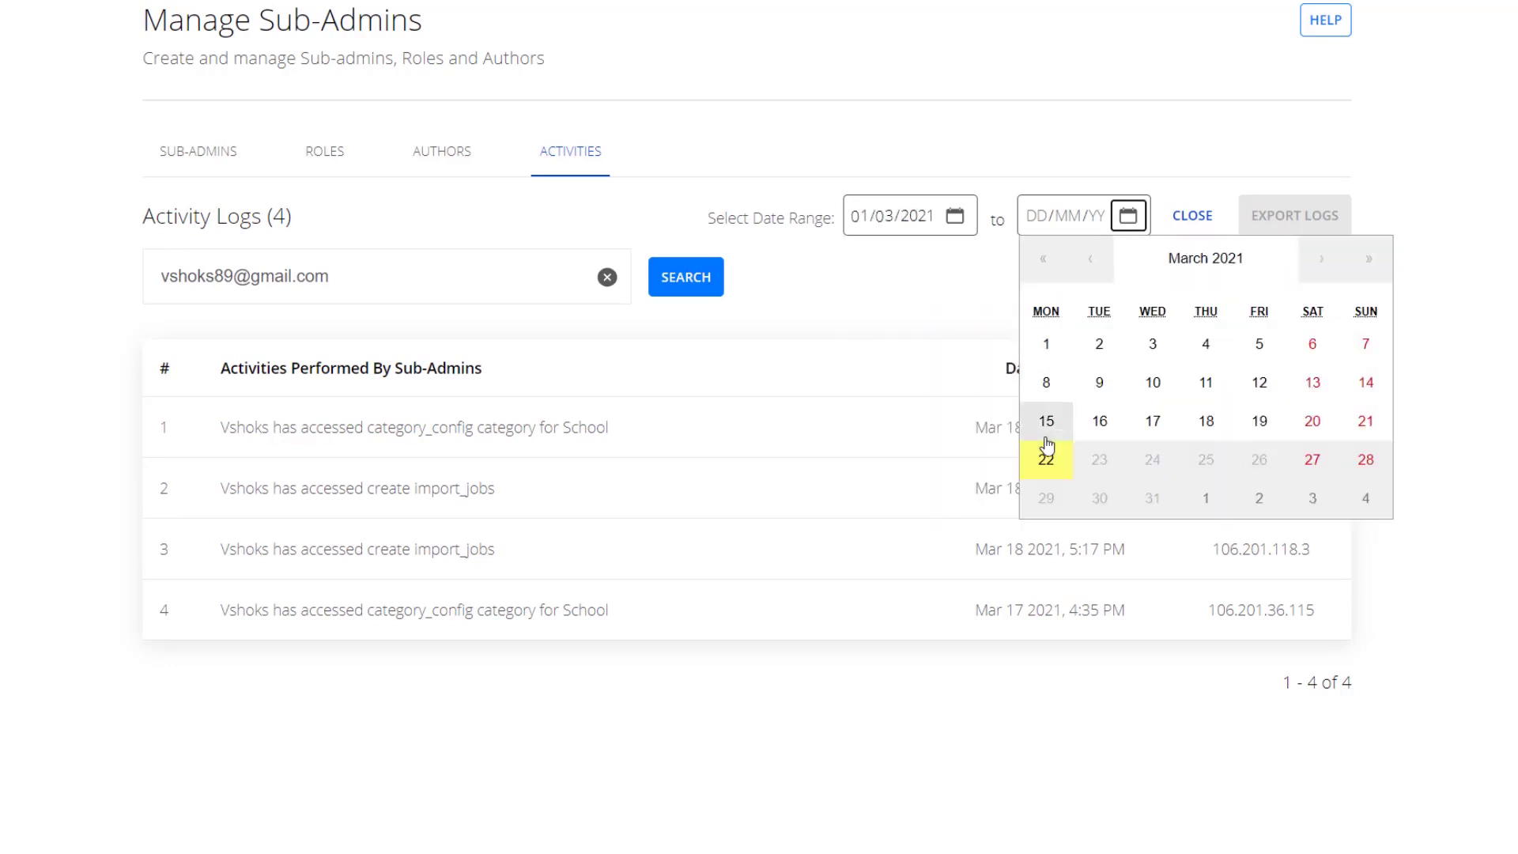
pyautogui.click(1045, 460)
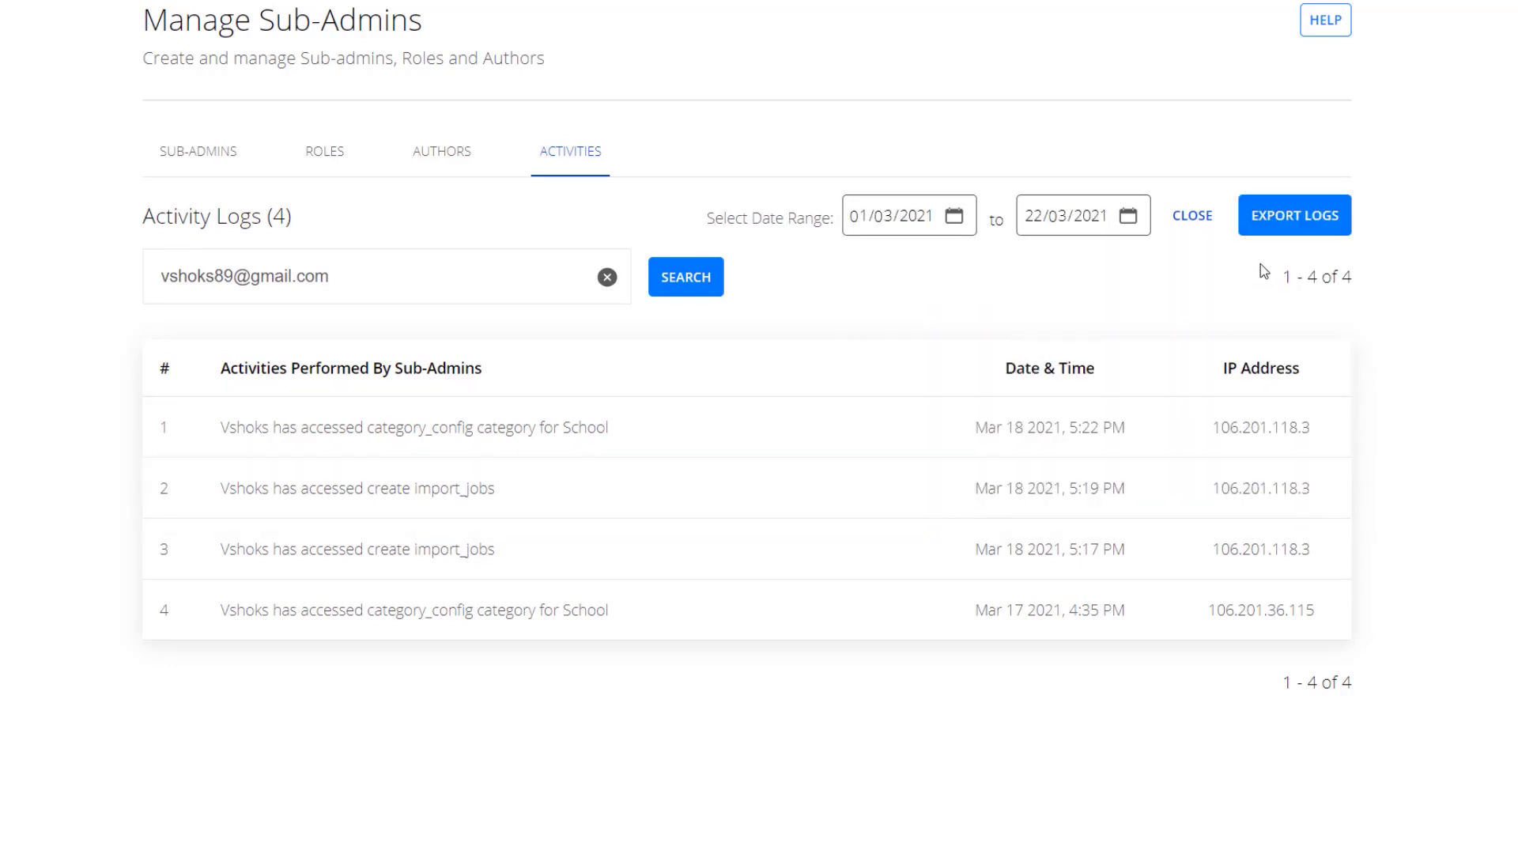
pyautogui.click(1278, 227)
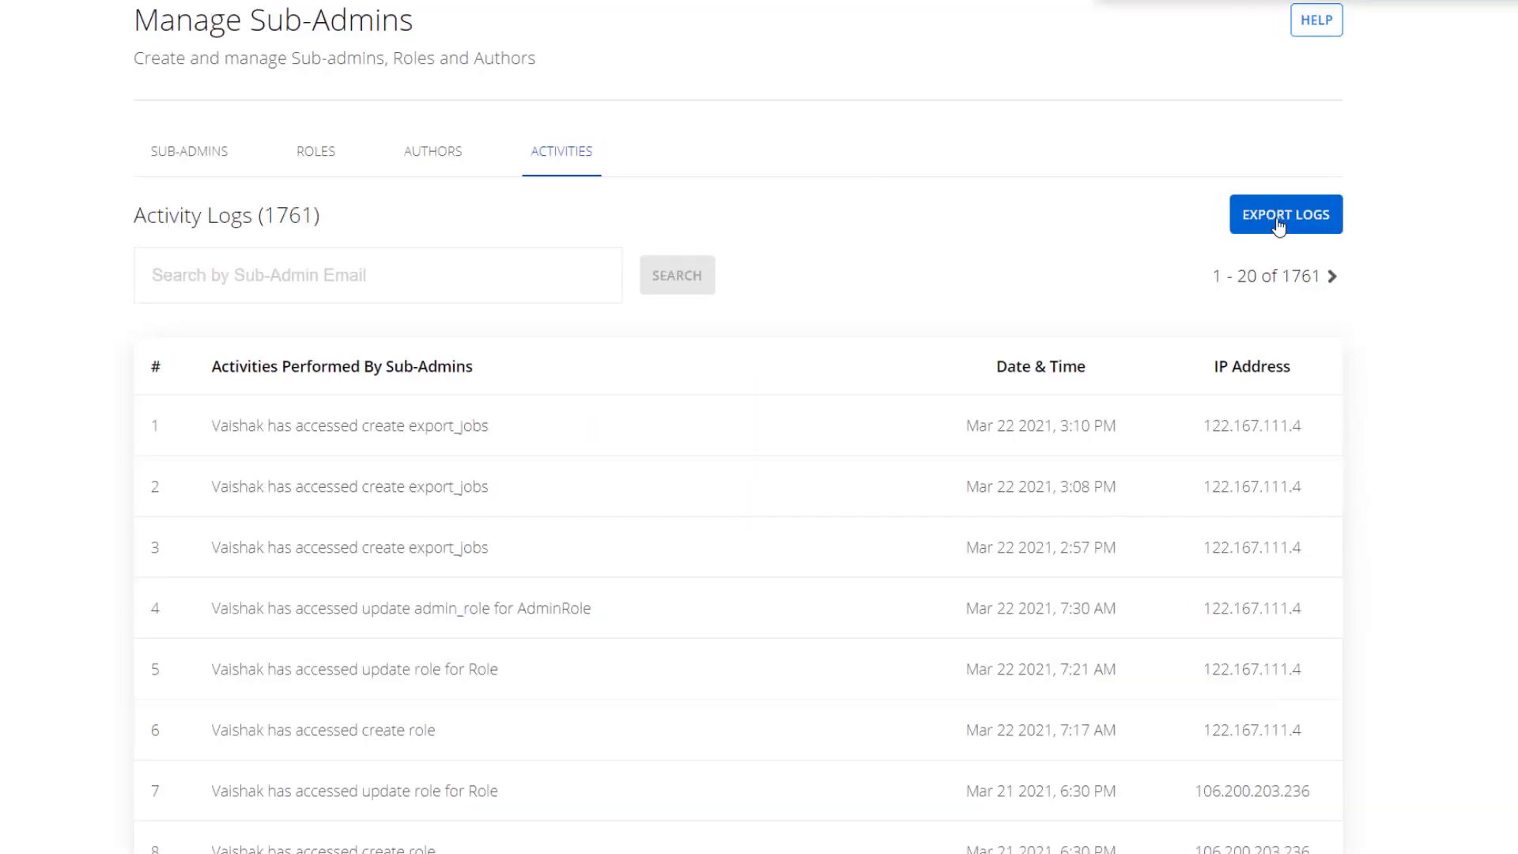